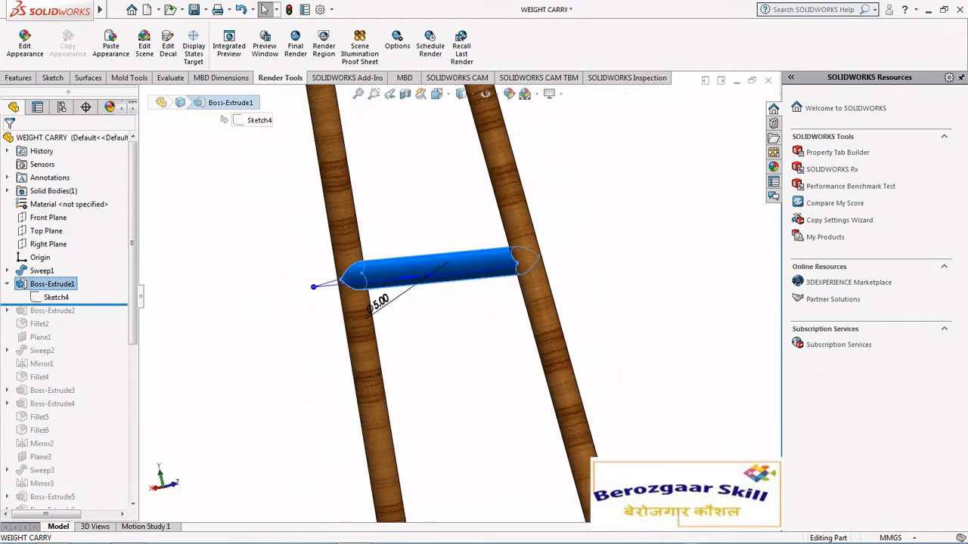
Step: Review the mid-plane extrusion settings of the round crossbar, Boss-Extrude1, and close the definition
{"action": "right_click", "coordinate": [52, 283]}
{"action": "left_click", "coordinate": [64, 243]}
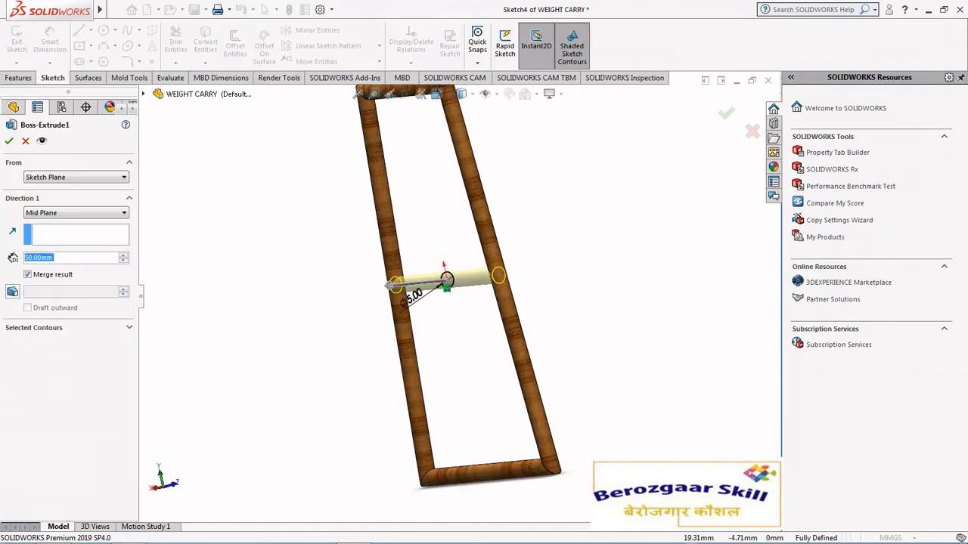
{"action": "scroll", "coordinate": [382, 279], "scroll_direction": "down", "scroll_amount": 2}
{"action": "key", "text": "Return"}
Step: Roll the model forward to include Boss-Extrude2 and open its Sketch5 for editing, adjusting the view orientation
{"action": "scroll", "coordinate": [450, 302], "scroll_direction": "up", "scroll_amount": 4}
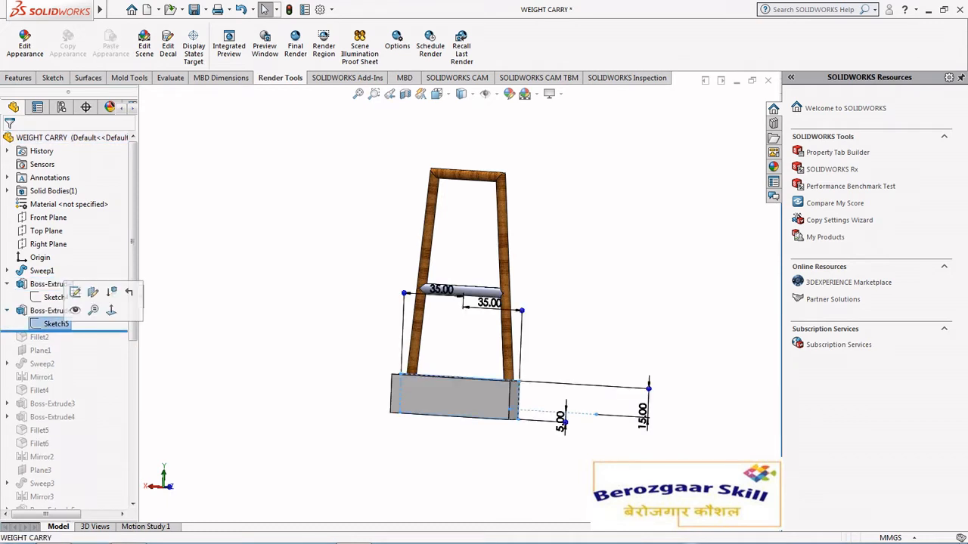
{"action": "mouse_move", "coordinate": [469, 302]}
{"action": "middle_mouse_down"}
{"action": "mouse_move", "coordinate": [508, 301]}
{"action": "mouse_move", "coordinate": [336, 304]}
{"action": "mouse_move", "coordinate": [348, 314]}
{"action": "mouse_move", "coordinate": [451, 304]}
{"action": "middle_mouse_up"}
{"action": "left_click", "coordinate": [75, 283]}
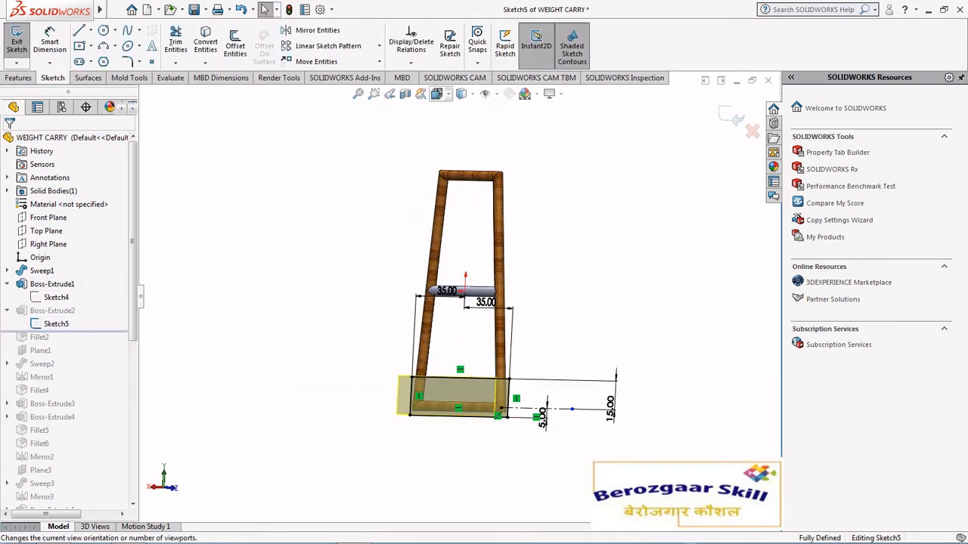
{"action": "left_click", "coordinate": [437, 93]}
{"action": "left_click", "coordinate": [412, 371]}
Step: Examine the base block's rectangular profile and its dimensions in Sketch5 from several angles, and exit the sketch
{"action": "scroll", "coordinate": [439, 333], "scroll_direction": "up", "scroll_amount": 4}
{"action": "scroll", "coordinate": [446, 370], "scroll_direction": "down", "scroll_amount": 6}
{"action": "middle_click_drag", "start_coordinate": [484, 333], "coordinate": [521, 314]}
{"action": "scroll", "coordinate": [446, 370], "scroll_direction": "up", "scroll_amount": 2}
{"action": "scroll", "coordinate": [439, 321], "scroll_direction": "up", "scroll_amount": 5}
{"action": "scroll", "coordinate": [446, 238], "scroll_direction": "down", "scroll_amount": 3}
{"action": "scroll", "coordinate": [521, 257], "scroll_direction": "down", "scroll_amount": 1}
{"action": "scroll", "coordinate": [463, 309], "scroll_direction": "up", "scroll_amount": 1}
{"action": "mouse_move", "coordinate": [464, 308]}
{"action": "middle_mouse_down"}
{"action": "mouse_move", "coordinate": [385, 309]}
{"action": "mouse_move", "coordinate": [439, 325]}
{"action": "middle_mouse_up"}
{"action": "scroll", "coordinate": [360, 388], "scroll_direction": "down", "scroll_amount": 2}
{"action": "left_click", "coordinate": [731, 115]}
Step: Review the blind extrusion settings of the base block, Boss-Extrude2, and close the definition
{"action": "left_click", "coordinate": [48, 311]}
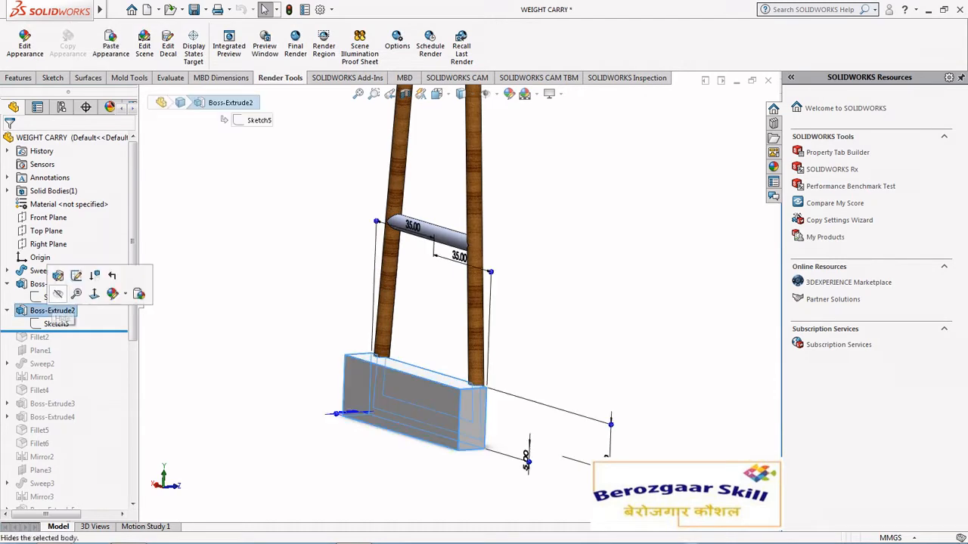
{"action": "left_click", "coordinate": [58, 276]}
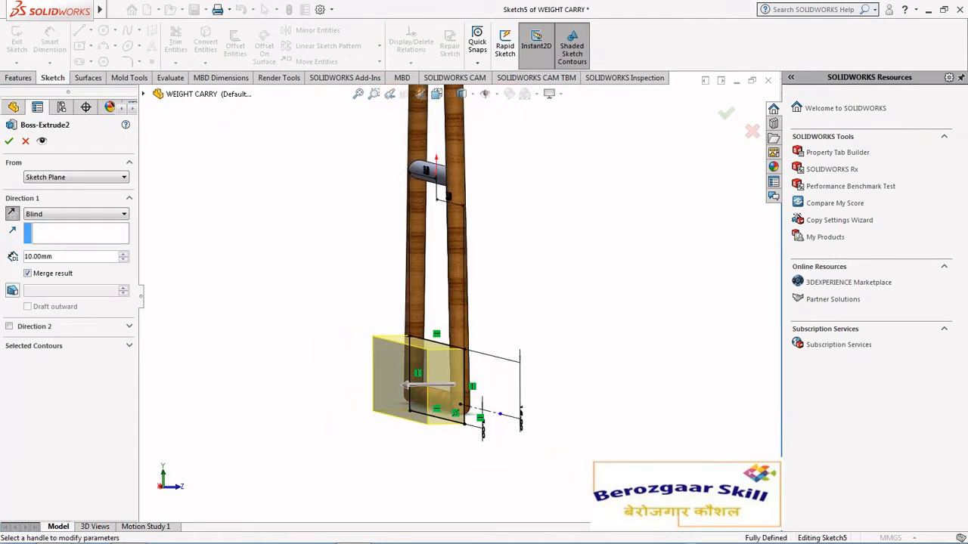
{"action": "middle_click_drag", "start_coordinate": [453, 408], "coordinate": [478, 428]}
{"action": "key", "text": "Return"}
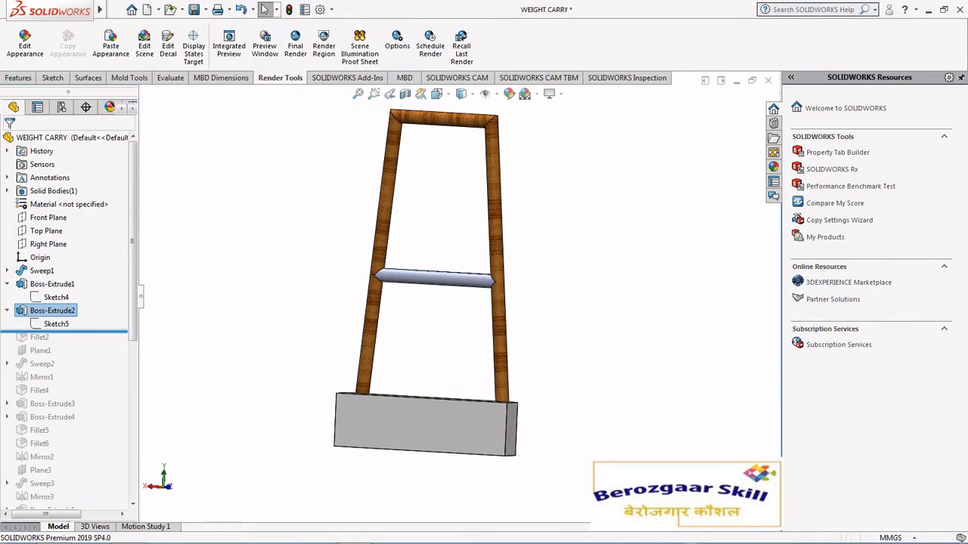
Step: Roll the model forward to include Fillet2 and review the edges, face and radius used to round the base block
{"action": "left_click", "coordinate": [40, 337]}
{"action": "middle_click_drag", "start_coordinate": [623, 378], "coordinate": [586, 408]}
{"action": "scroll", "coordinate": [586, 412], "scroll_direction": "down", "scroll_amount": 4}
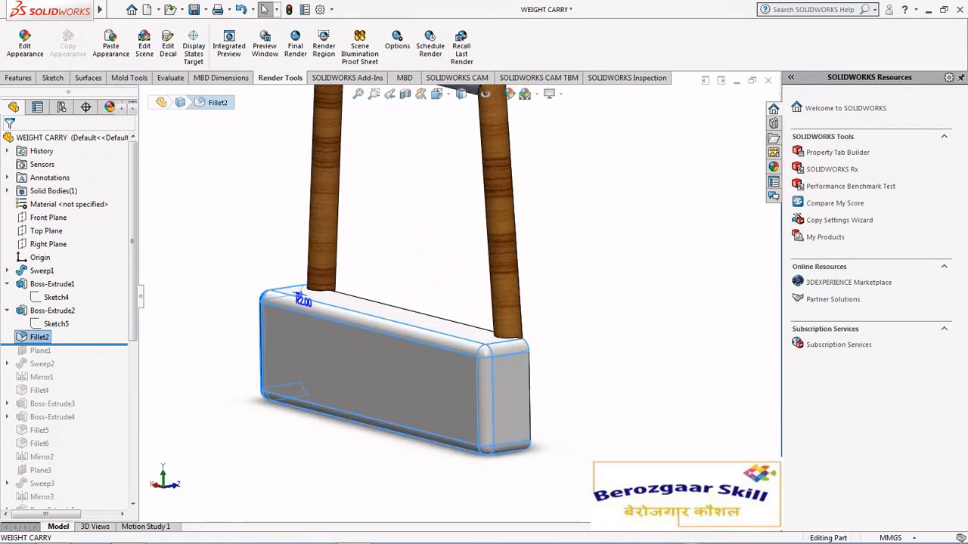
{"action": "right_click", "coordinate": [40, 337]}
{"action": "left_click", "coordinate": [53, 216]}
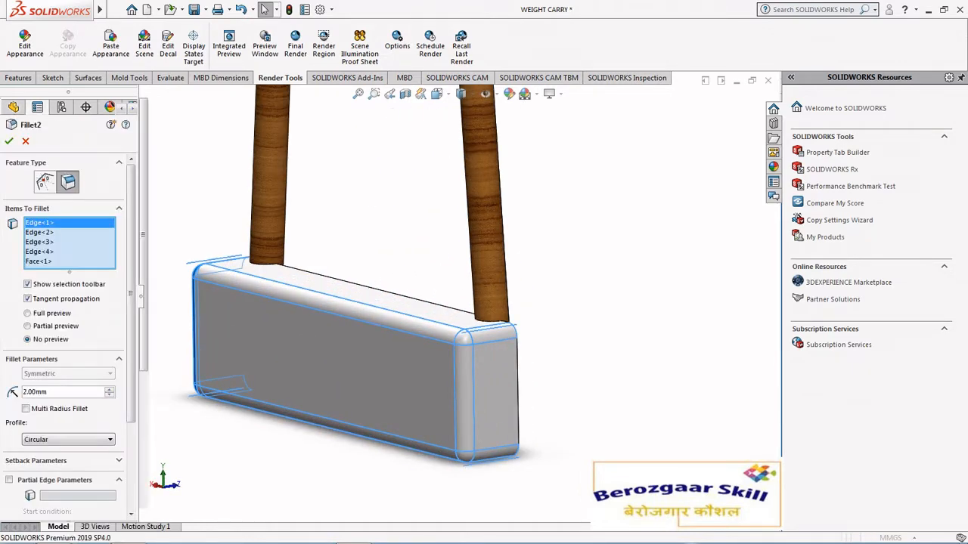
{"action": "scroll", "coordinate": [341, 248], "scroll_direction": "down", "scroll_amount": 3}
{"action": "key", "text": "Return"}
Step: Roll the model forward to include Plane1 and review its offset from the Right Plane
{"action": "scroll", "coordinate": [340, 248], "scroll_direction": "up", "scroll_amount": 5}
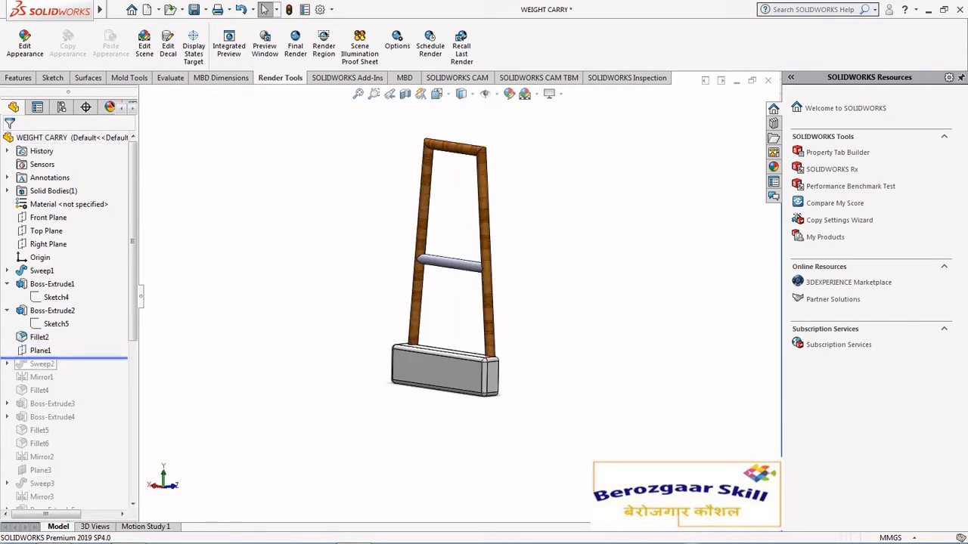
{"action": "left_click", "coordinate": [51, 313]}
{"action": "middle_click_drag", "start_coordinate": [454, 318], "coordinate": [408, 302]}
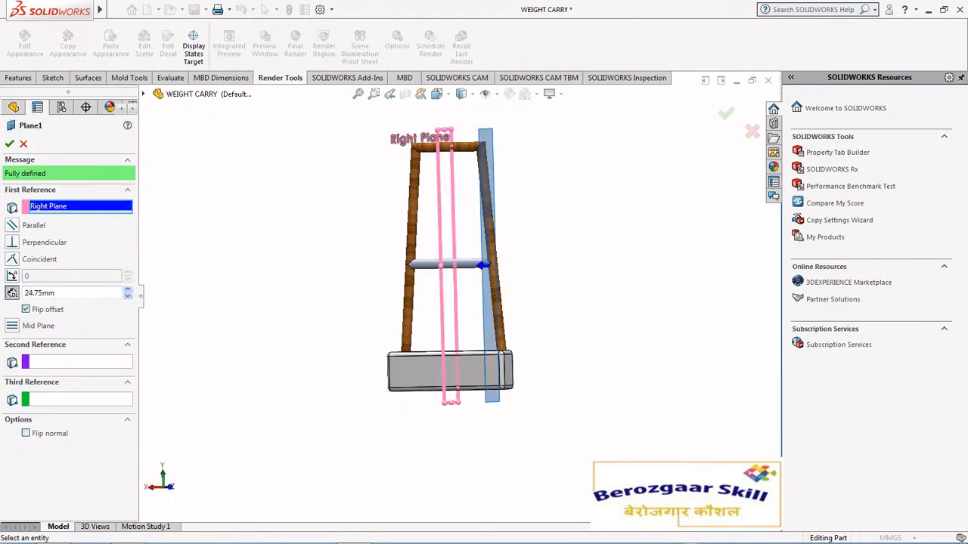
{"action": "scroll", "coordinate": [457, 281], "scroll_direction": "down", "scroll_amount": 2}
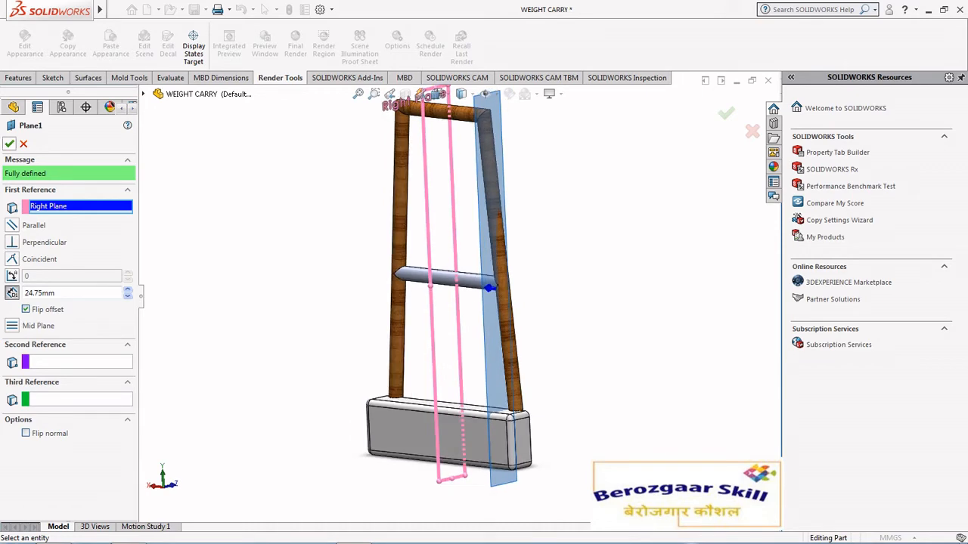
{"action": "left_click", "coordinate": [9, 144]}
Step: Roll the model forward to include Sweep2 and inspect the arched arm, its sketches and its joint with the frame
{"action": "left_click", "coordinate": [41, 364]}
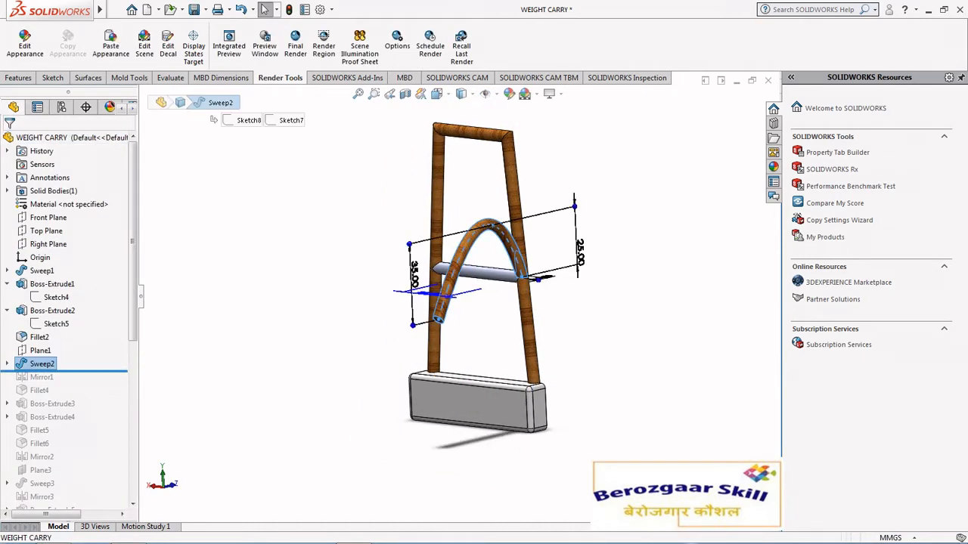
{"action": "key", "text": "ctrl+3"}
{"action": "middle_click_drag", "start_coordinate": [453, 303], "coordinate": [499, 295]}
{"action": "scroll", "coordinate": [464, 298], "scroll_direction": "up", "scroll_amount": 5}
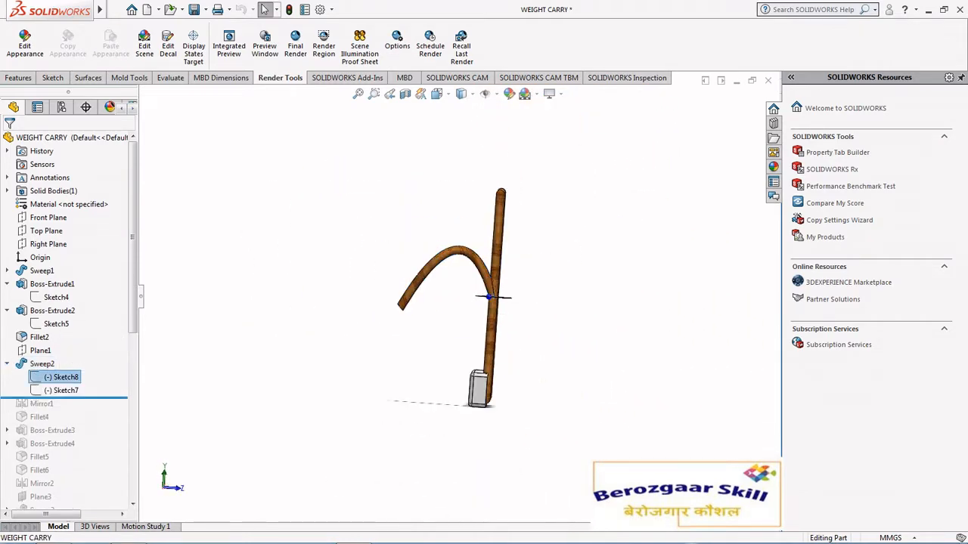
{"action": "scroll", "coordinate": [488, 296], "scroll_direction": "down", "scroll_amount": 10}
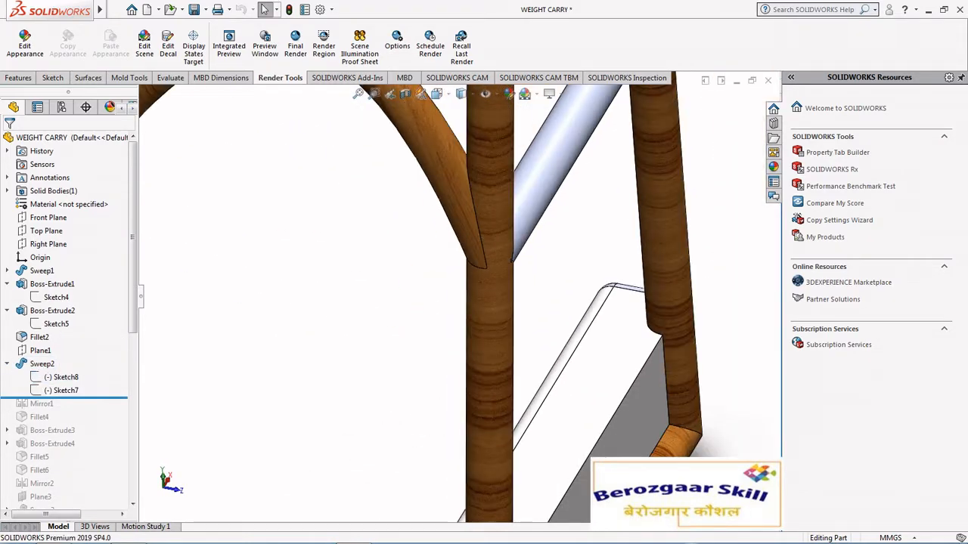
Step: Roll the model forward through Mirror1 and Fillet4, reviewing the arm's mirroring about the Right Plane and the arm-end fillets
{"action": "scroll", "coordinate": [487, 296], "scroll_direction": "up", "scroll_amount": 10}
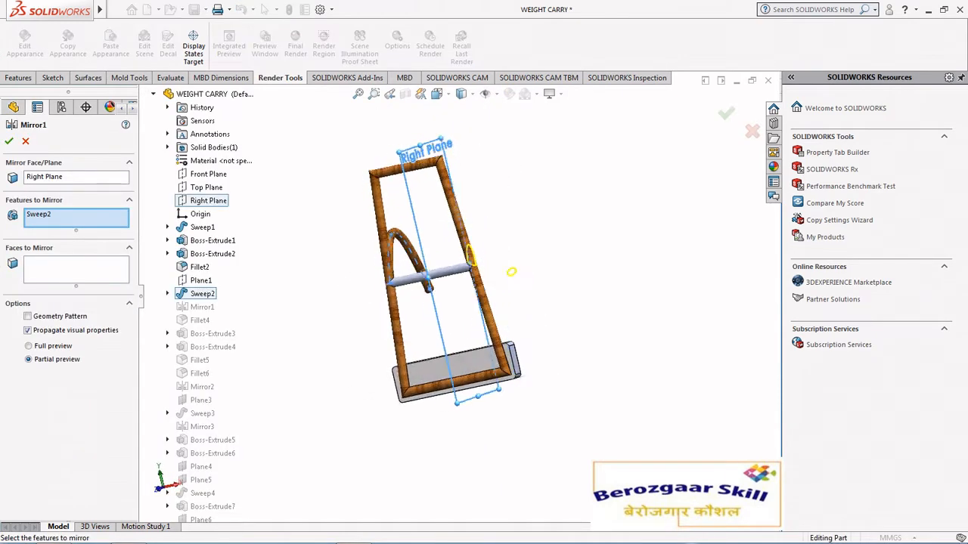
{"action": "key", "text": "Return"}
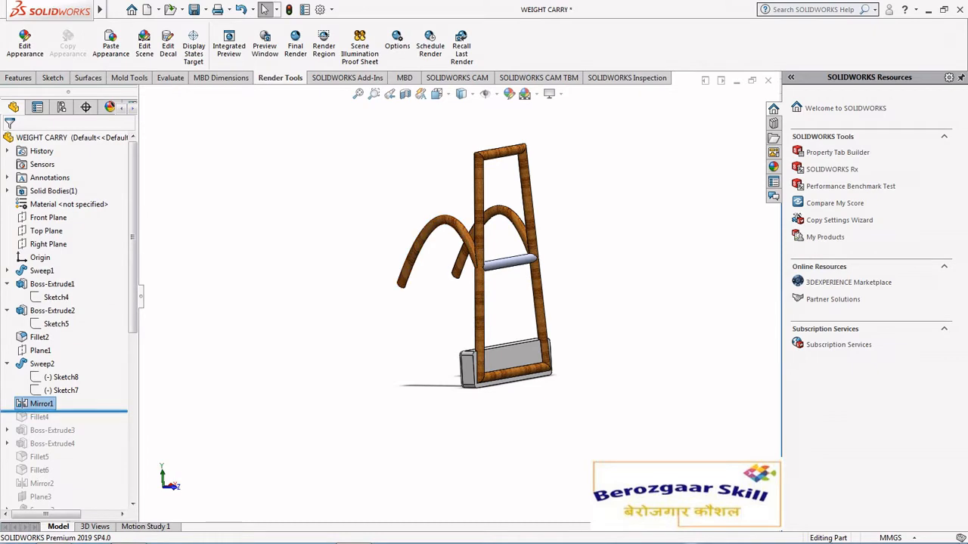
{"action": "left_click", "coordinate": [50, 380]}
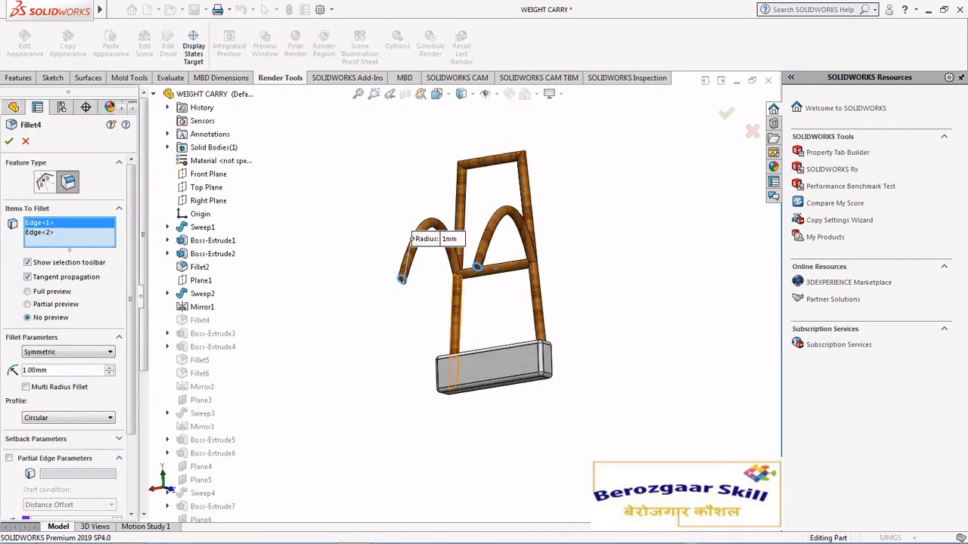
{"action": "scroll", "coordinate": [624, 276], "scroll_direction": "down", "scroll_amount": 5}
{"action": "scroll", "coordinate": [624, 276], "scroll_direction": "up", "scroll_amount": 5}
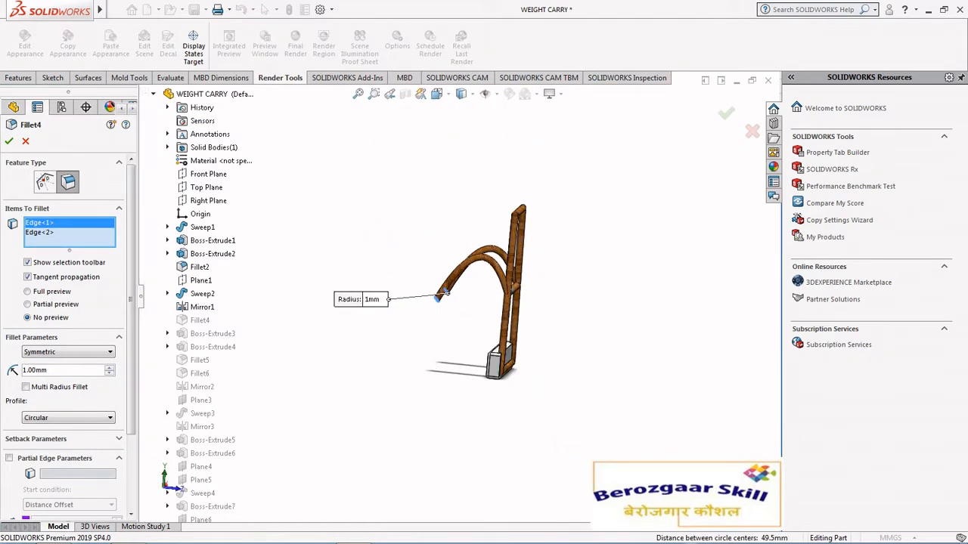
{"action": "scroll", "coordinate": [500, 281], "scroll_direction": "down", "scroll_amount": 5}
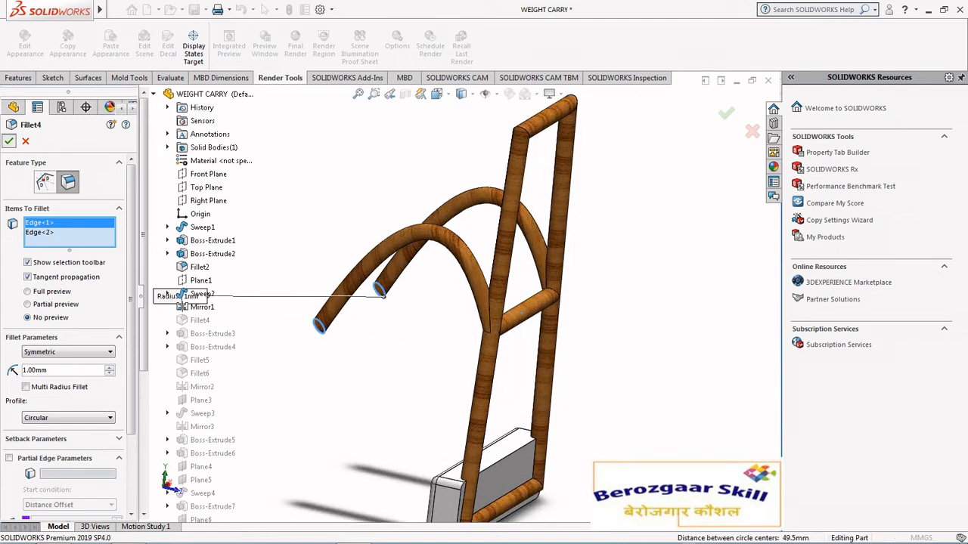
{"action": "key", "text": "Return"}
Step: Roll the model forward to include Boss-Extrude3 and inspect the rectangular cross plate in the front, back and tilted views
{"action": "scroll", "coordinate": [384, 295], "scroll_direction": "up", "scroll_amount": 3}
{"action": "double_click", "coordinate": [52, 430]}
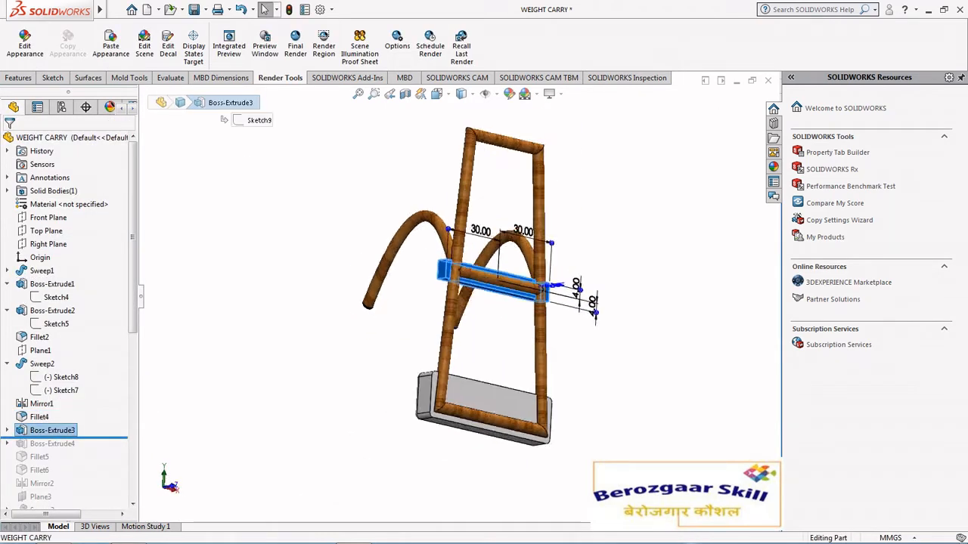
{"action": "key", "text": "ctrl+1"}
{"action": "key", "text": "ctrl+2"}
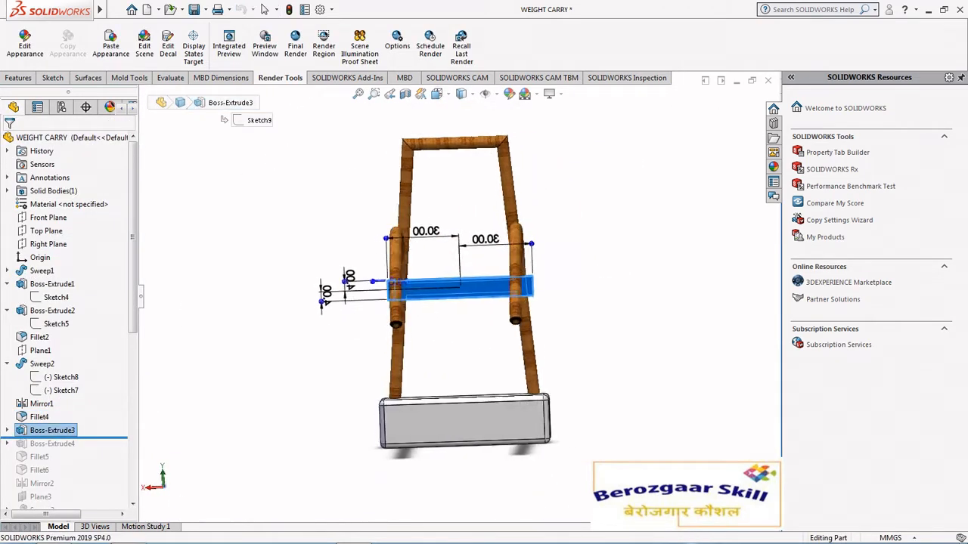
{"action": "scroll", "coordinate": [435, 258], "scroll_direction": "down", "scroll_amount": 3}
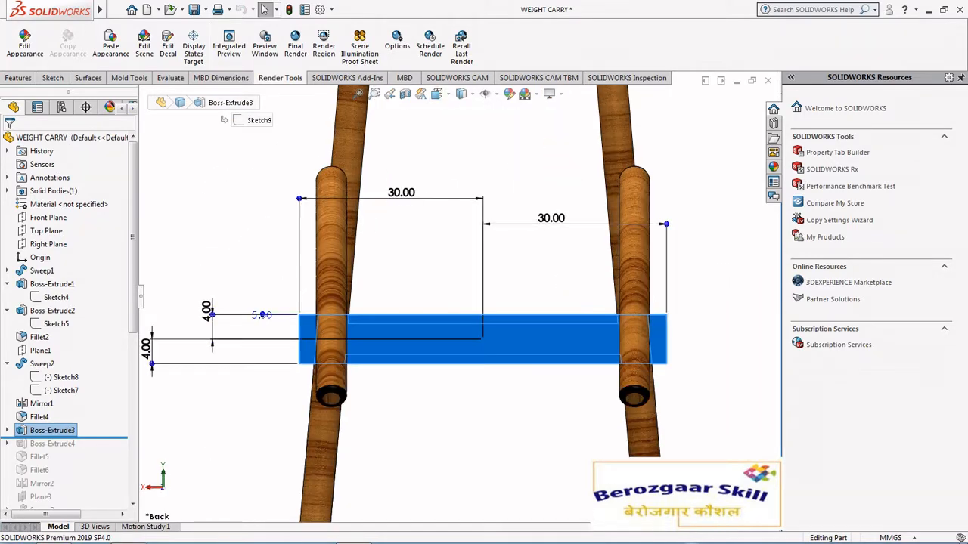
{"action": "key", "text": "Escape"}
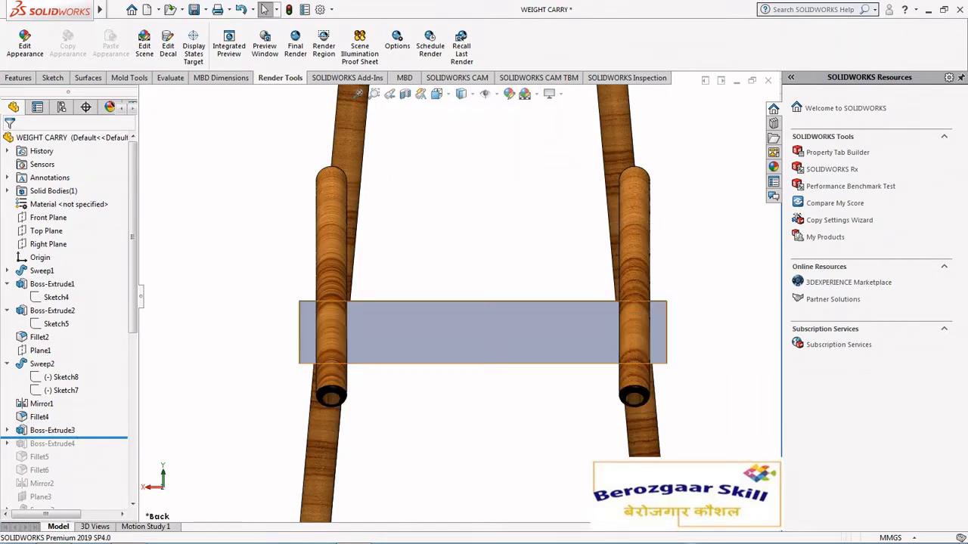
{"action": "middle_click_drag", "start_coordinate": [457, 356], "coordinate": [398, 316]}
{"action": "key", "text": "f"}
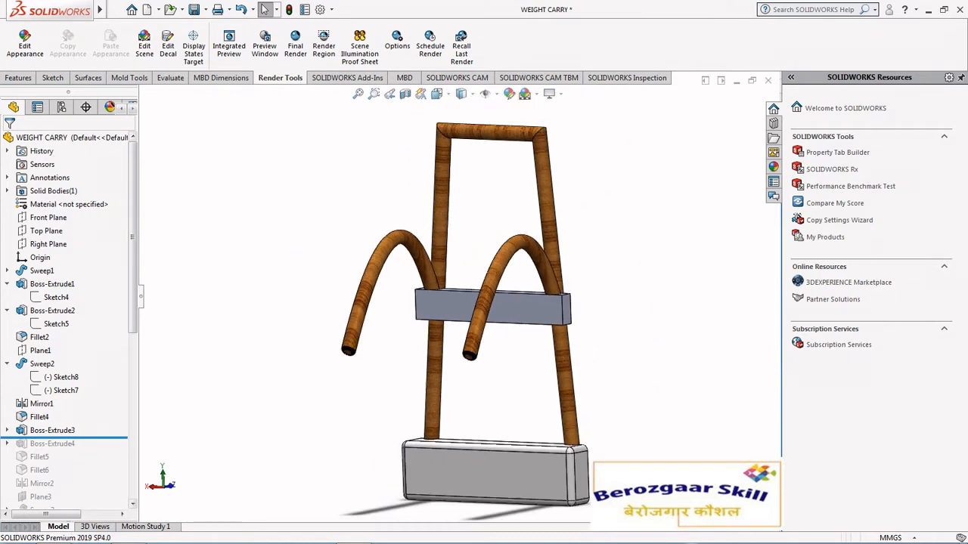
Step: Roll the model forward to include Boss-Extrude4, inspect the curved shoulder pad's Sketch10, and exit the sketch
{"action": "key", "text": "ctrl+7"}
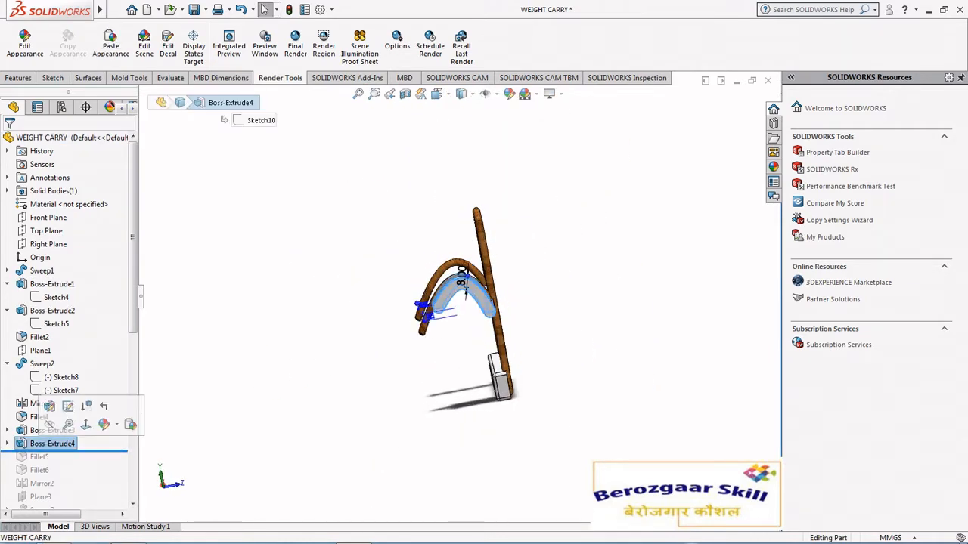
{"action": "left_click", "coordinate": [76, 418]}
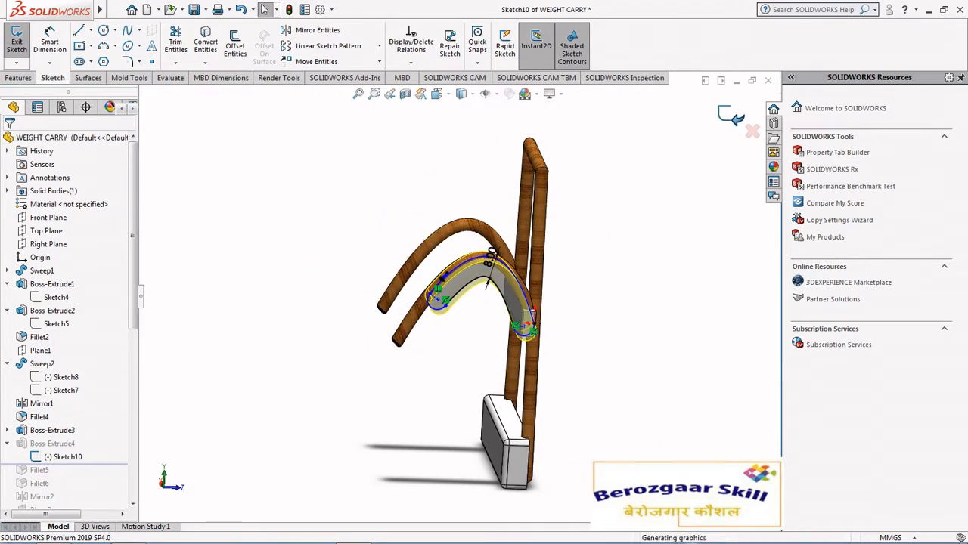
{"action": "key", "text": "ctrl+b"}
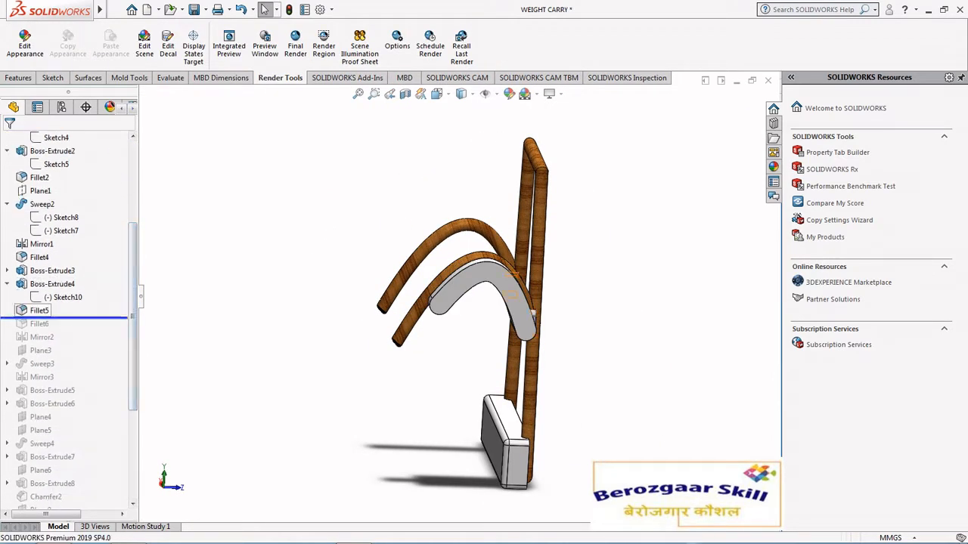
Step: Roll the model forward through Fillet5 and Fillet6, reviewing the selected edges and radius of each fillet
{"action": "left_click", "coordinate": [52, 272]}
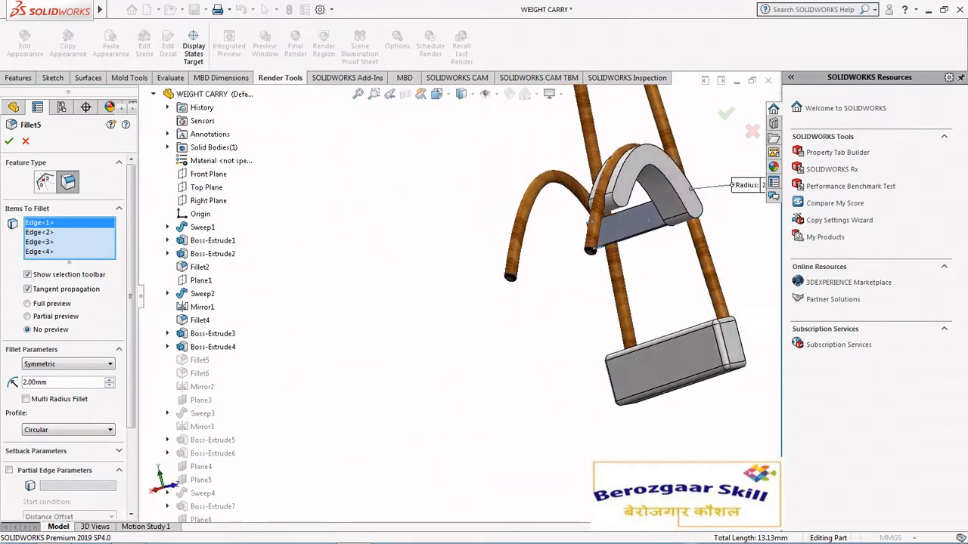
{"action": "key", "text": "Return"}
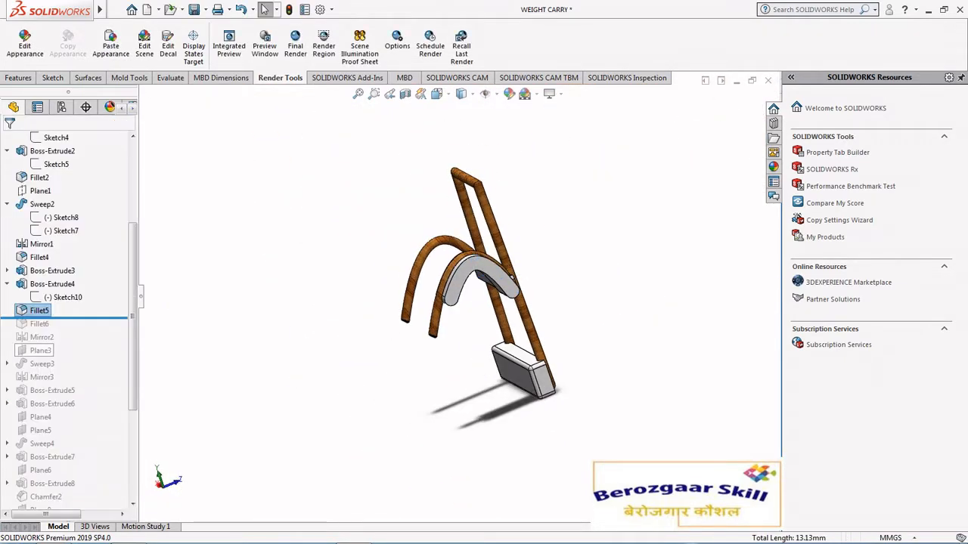
{"action": "left_click", "coordinate": [51, 288]}
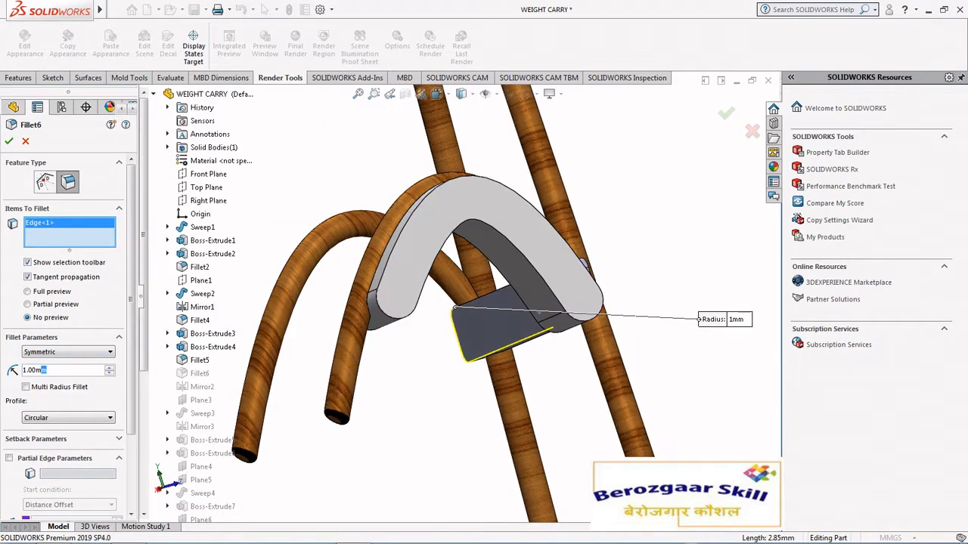
{"action": "key", "text": "Return"}
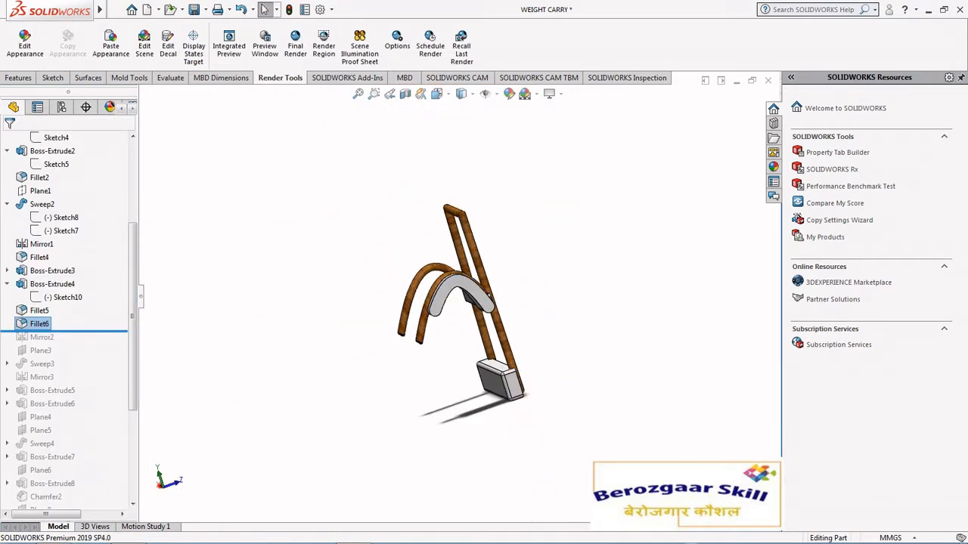
Step: Roll the model forward to include Mirror2 and review the mirroring of the shoulder pad, Boss-Extrude4, about the Right Plane
{"action": "left_click", "coordinate": [48, 300]}
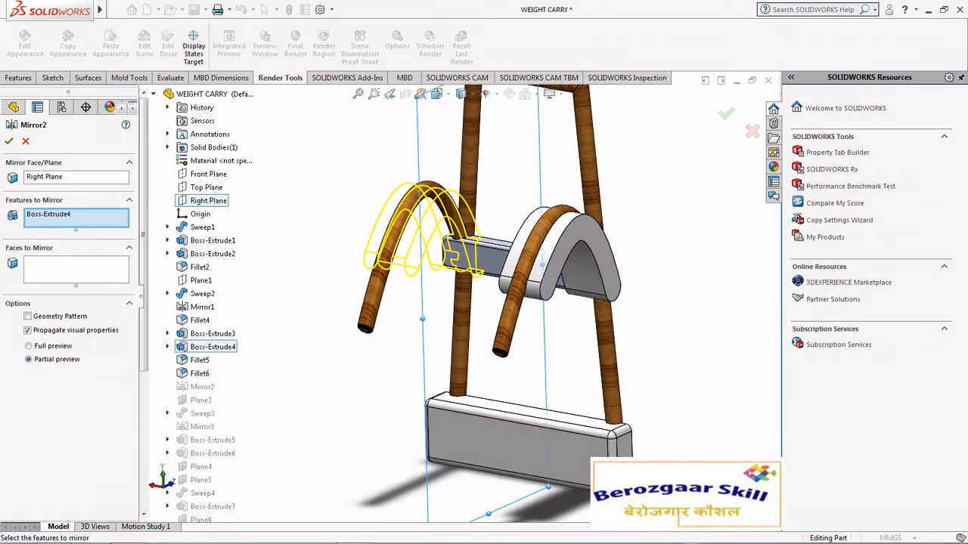
{"action": "left_click", "coordinate": [8, 140]}
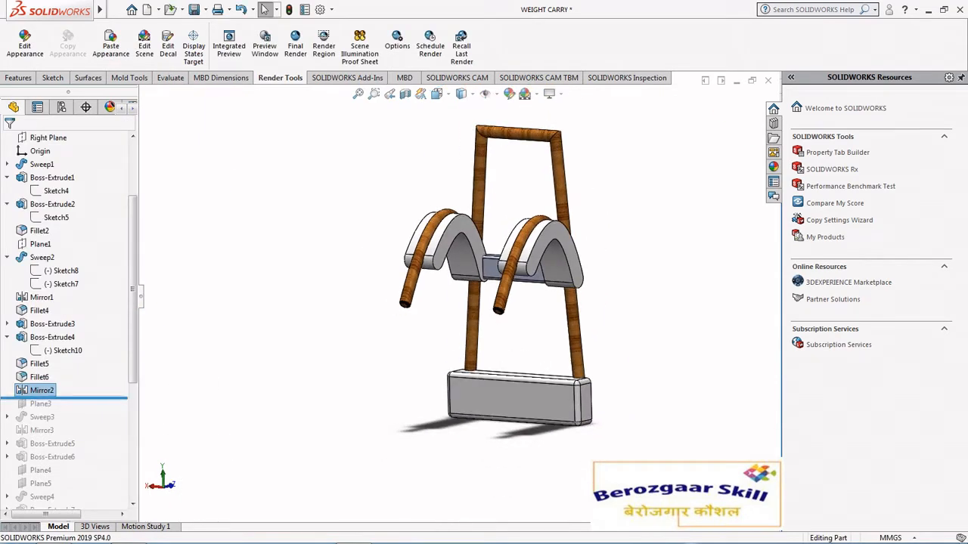
Step: Roll the model forward through Plane3 and Sweep3 to bring in the arm swept from the top of the frame
{"action": "middle_click_drag", "start_coordinate": [468, 249], "coordinate": [431, 253]}
{"action": "scroll", "coordinate": [458, 295], "scroll_direction": "up", "scroll_amount": 2}
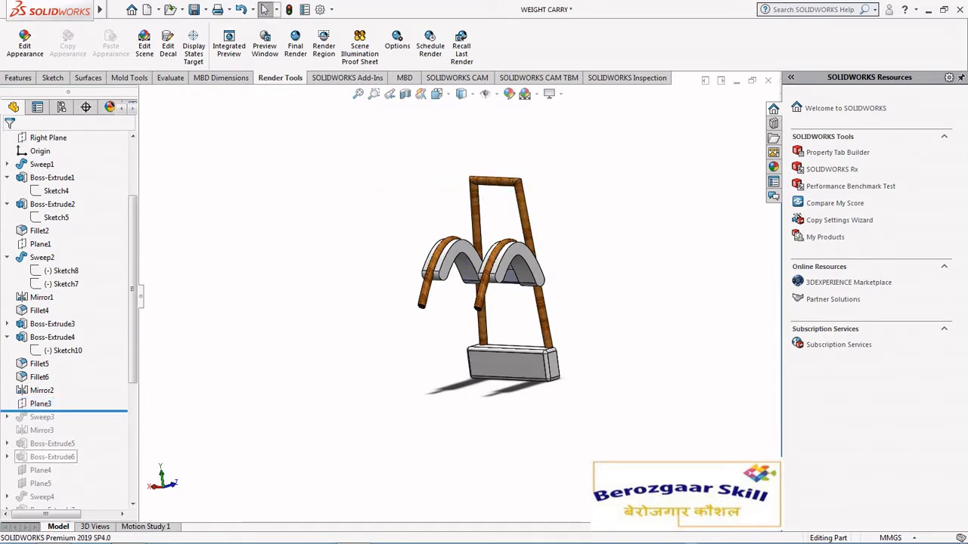
{"action": "left_click", "coordinate": [41, 417]}
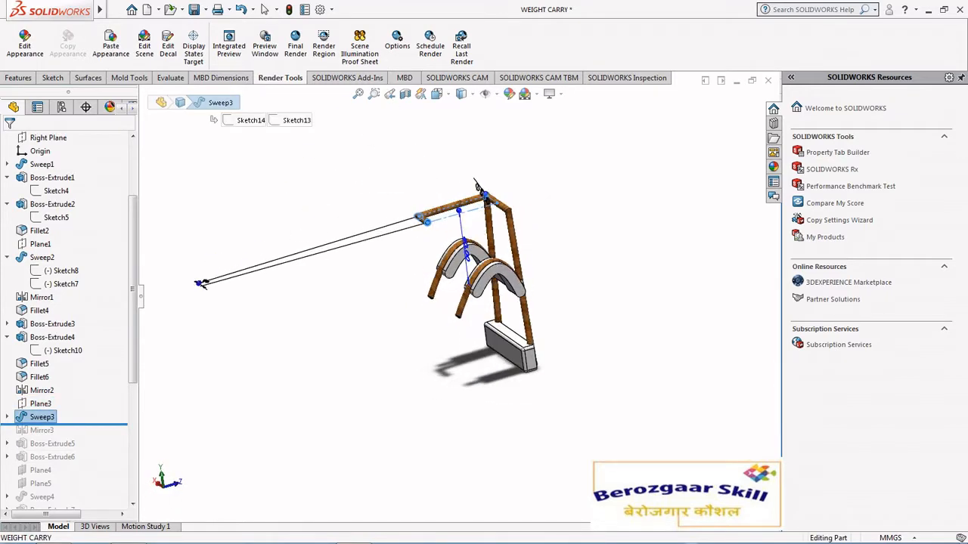
Step: Inspect Sweep3's path sketch, Sketch13, from the top view, exit the sketch, and compare the path with the swept arm
{"action": "middle_click_drag", "start_coordinate": [469, 264], "coordinate": [454, 257]}
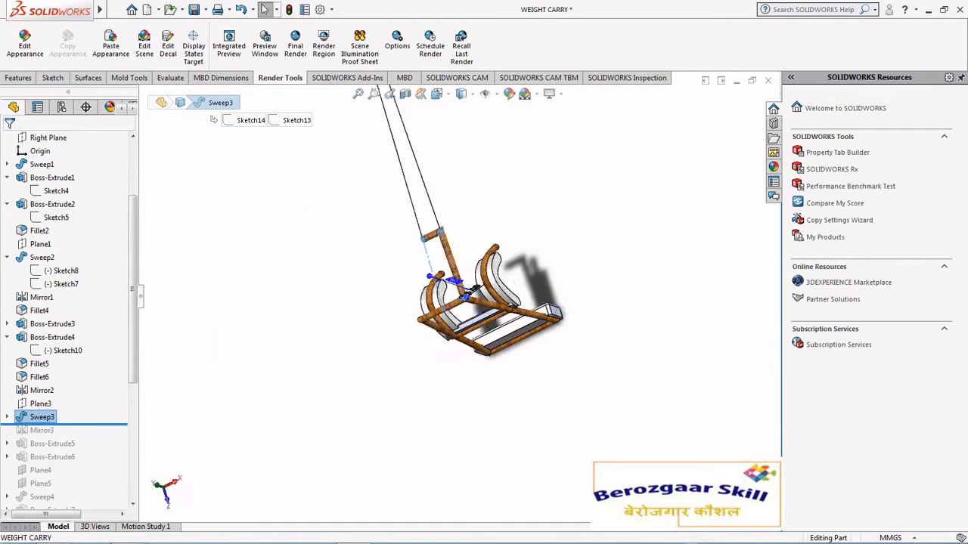
{"action": "left_click", "coordinate": [437, 94]}
{"action": "left_click", "coordinate": [415, 291]}
{"action": "scroll", "coordinate": [459, 287], "scroll_direction": "up", "scroll_amount": 5}
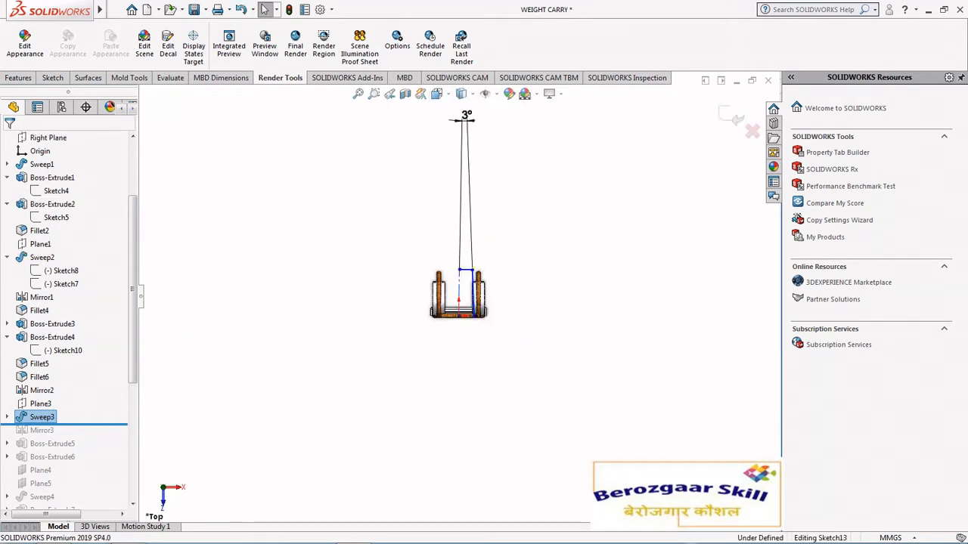
{"action": "scroll", "coordinate": [463, 303], "scroll_direction": "down", "scroll_amount": 5}
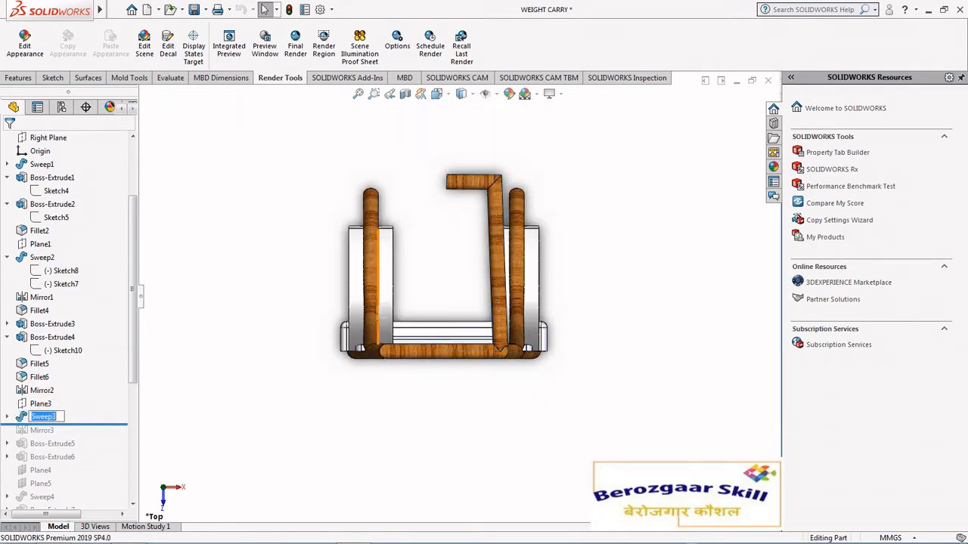
{"action": "scroll", "coordinate": [460, 287], "scroll_direction": "up", "scroll_amount": 3}
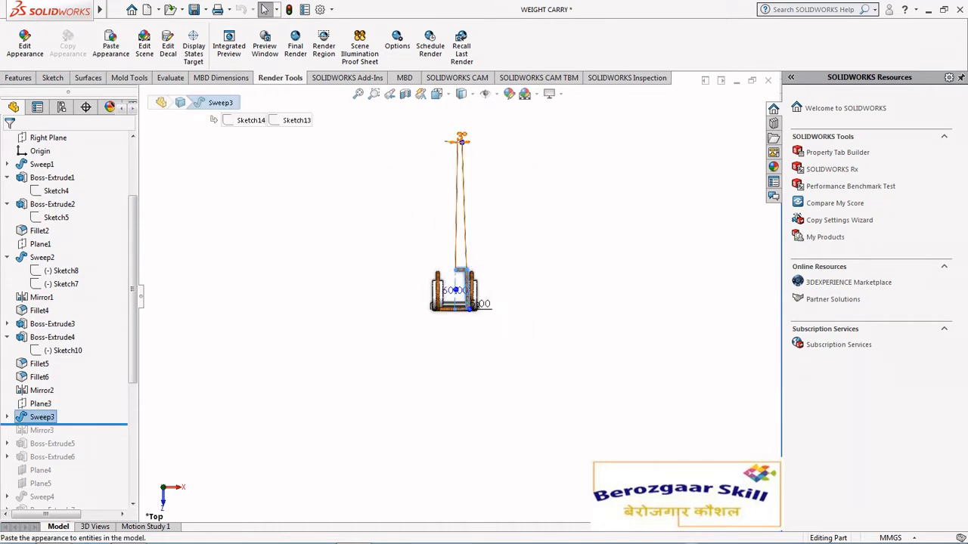
{"action": "left_click", "coordinate": [456, 289]}
{"action": "scroll", "coordinate": [457, 288], "scroll_direction": "down", "scroll_amount": 4}
{"action": "key", "text": "Escape"}
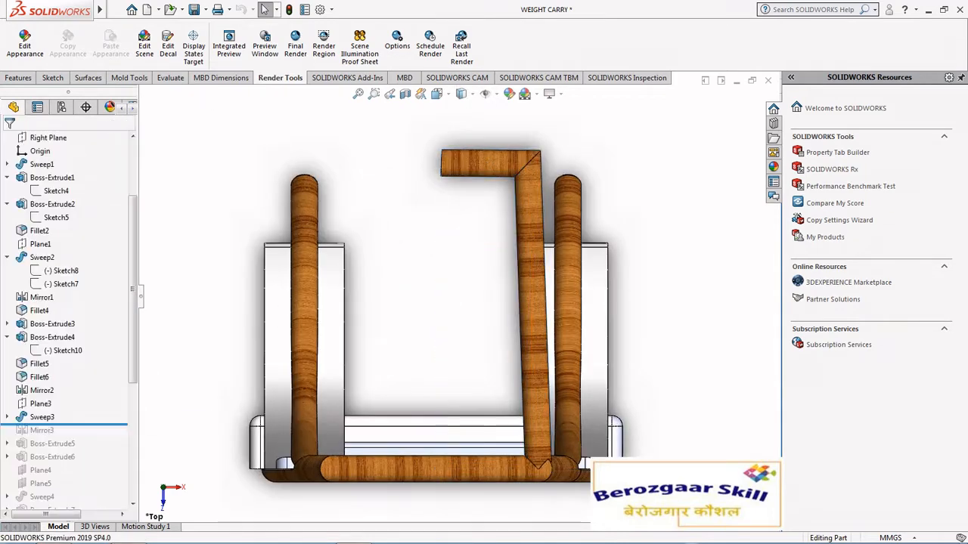
Step: Roll the model forward to include Mirror3 and review the mirroring of the Sweep3 arm to the other side
{"action": "left_click", "coordinate": [56, 396]}
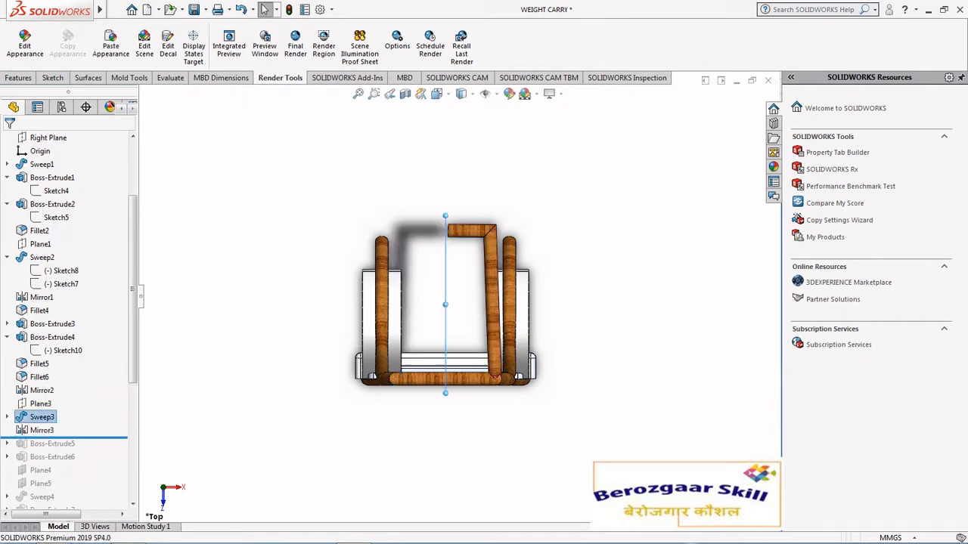
{"action": "left_click", "coordinate": [10, 139]}
{"action": "middle_click_drag", "start_coordinate": [458, 302], "coordinate": [400, 304]}
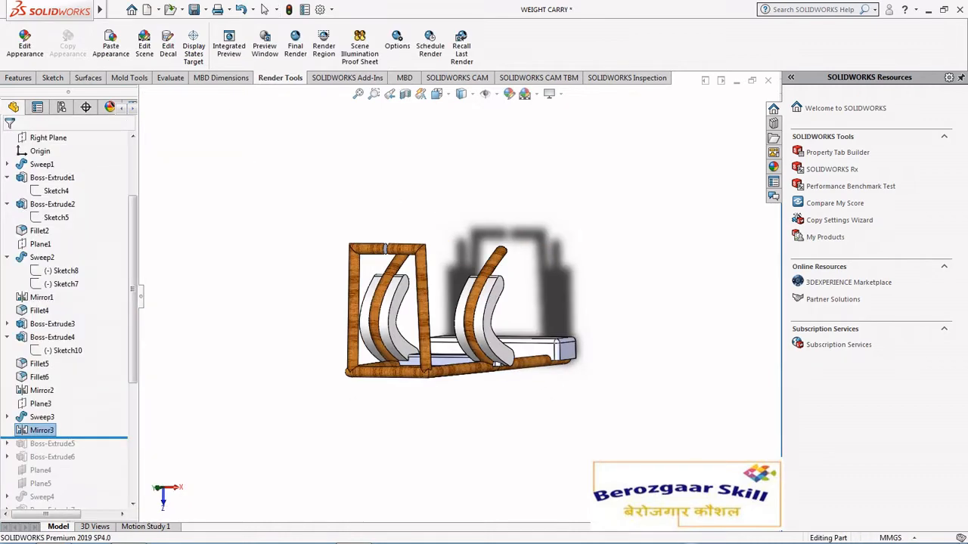
Step: Roll the model forward to include Boss-Extrude5, inspect Sketch15 for the rings on the two crossbars, and exit the sketch
{"action": "left_click_drag", "start_coordinate": [64, 451], "coordinate": [65, 452]}
{"action": "scroll", "coordinate": [424, 302], "scroll_direction": "up", "scroll_amount": 1}
{"action": "scroll", "coordinate": [362, 333], "scroll_direction": "down", "scroll_amount": 5}
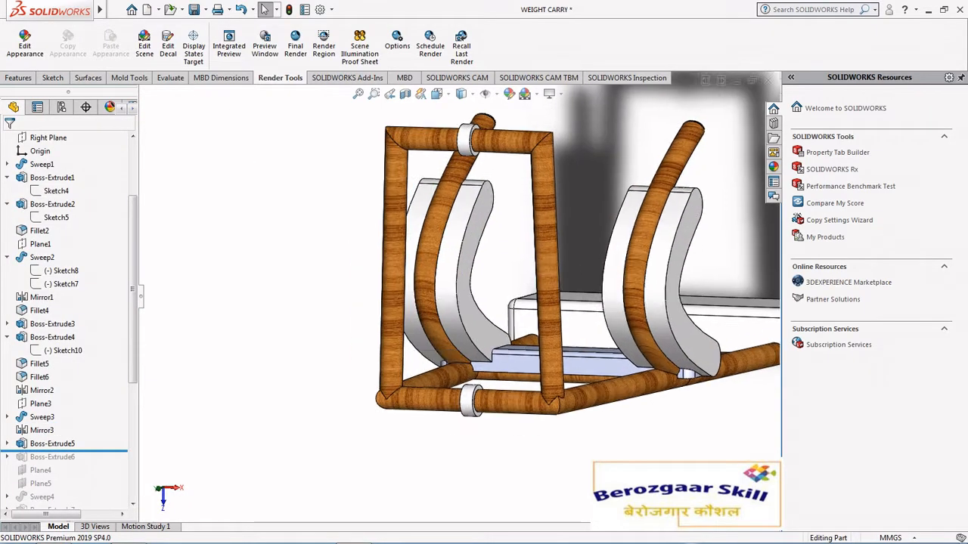
{"action": "scroll", "coordinate": [347, 340], "scroll_direction": "up", "scroll_amount": 3}
{"action": "middle_click_drag", "start_coordinate": [453, 302], "coordinate": [514, 408]}
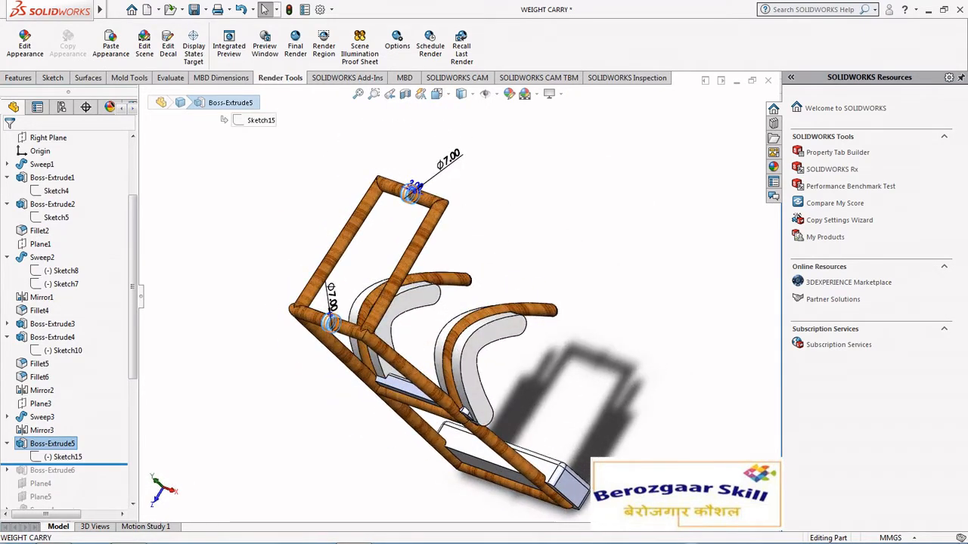
{"action": "left_click", "coordinate": [75, 431]}
{"action": "middle_click_drag", "start_coordinate": [484, 332], "coordinate": [446, 279]}
{"action": "left_click", "coordinate": [731, 117]}
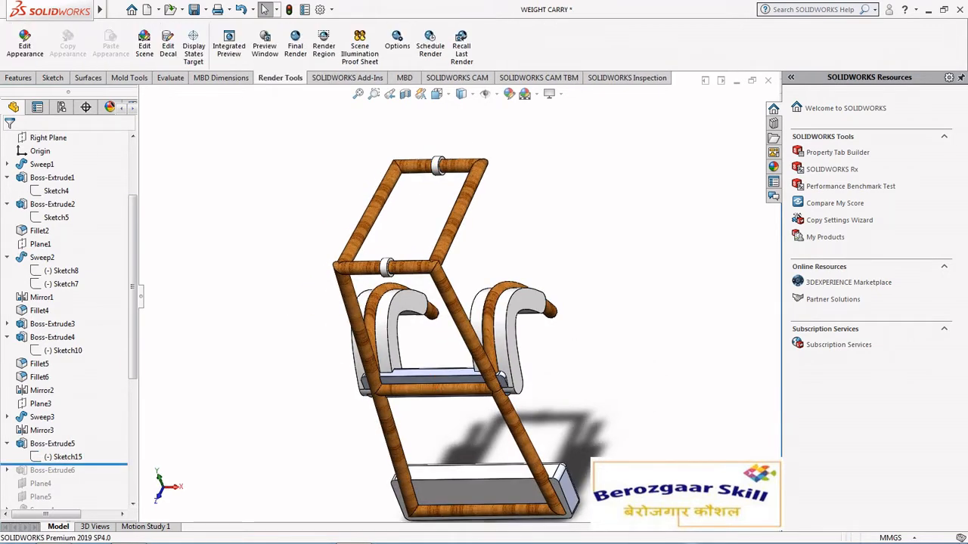
Step: Roll the model forward to include Boss-Extrude6 and open its Sketch16 for editing in the top view
{"action": "left_click_drag", "start_coordinate": [132, 288], "coordinate": [133, 379]}
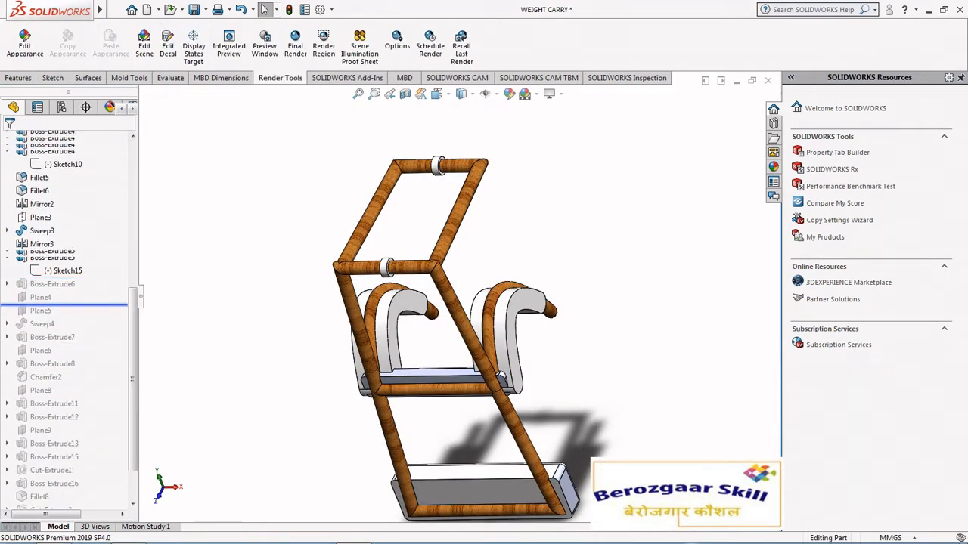
{"action": "middle_click_drag", "start_coordinate": [439, 333], "coordinate": [492, 313]}
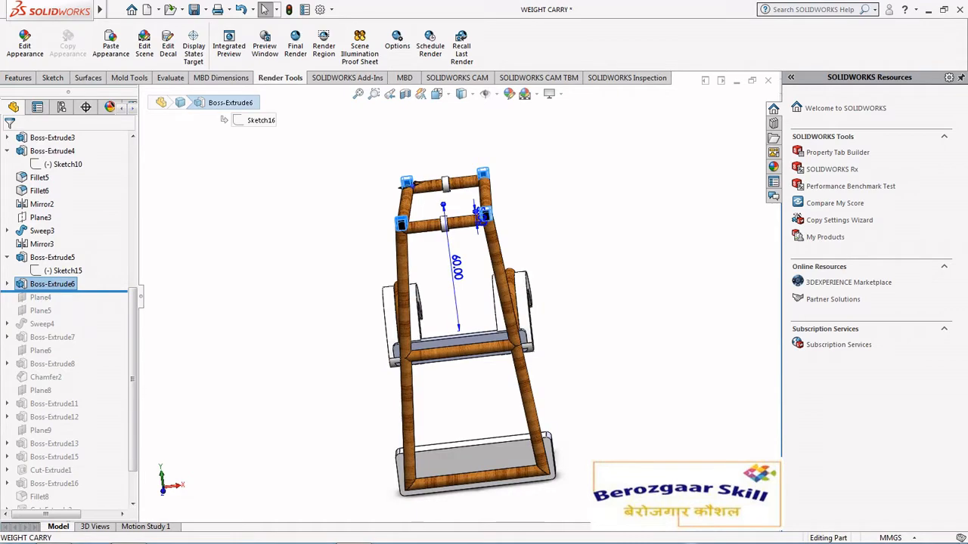
{"action": "left_click", "coordinate": [71, 264]}
{"action": "left_click", "coordinate": [439, 94]}
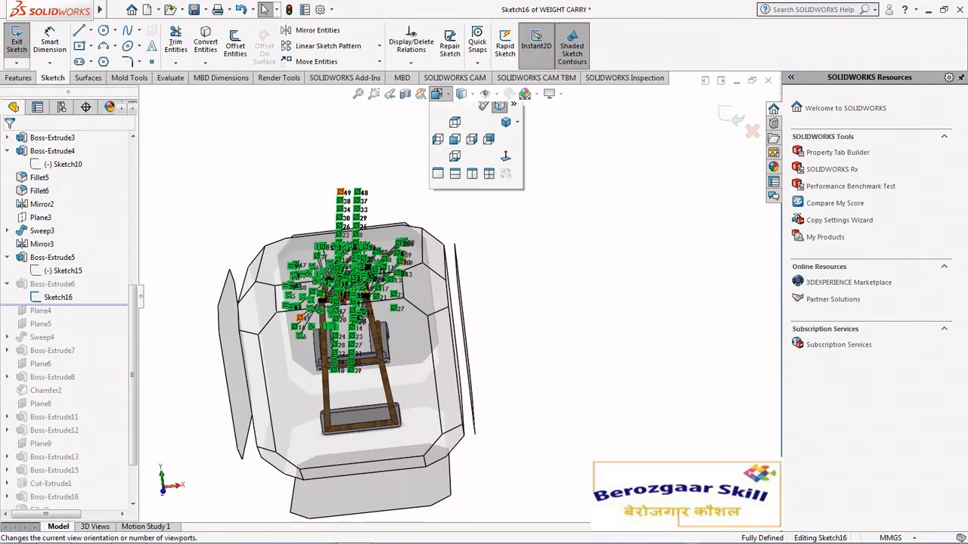
{"action": "left_click", "coordinate": [456, 124]}
Step: Examine Sketch16's rounded square profiles at the corners of the upper frame, and exit the sketch
{"action": "middle_click_drag", "start_coordinate": [408, 249], "coordinate": [490, 346]}
{"action": "scroll", "coordinate": [469, 261], "scroll_direction": "up", "scroll_amount": 3}
{"action": "scroll", "coordinate": [483, 216], "scroll_direction": "down", "scroll_amount": 9}
{"action": "scroll", "coordinate": [490, 347], "scroll_direction": "up", "scroll_amount": 7}
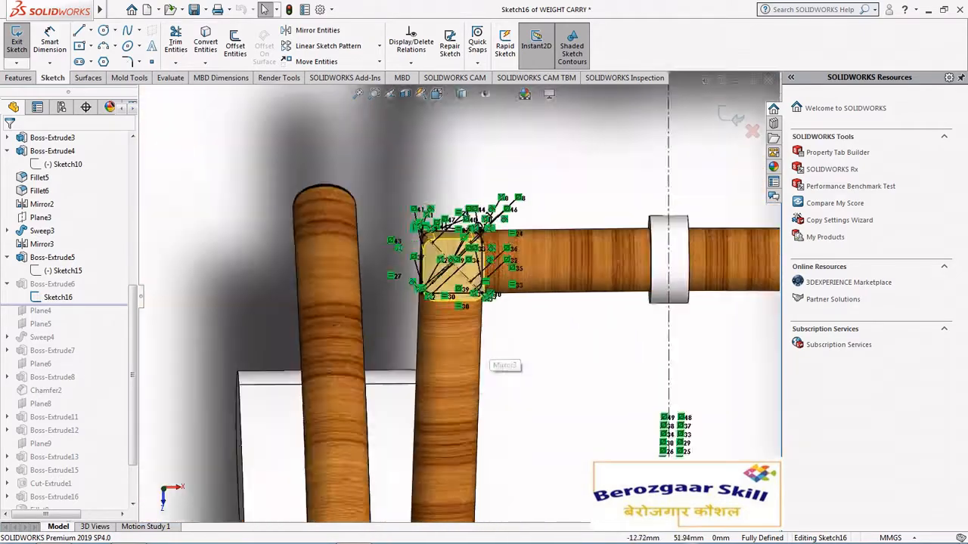
{"action": "scroll", "coordinate": [582, 284], "scroll_direction": "down", "scroll_amount": 6}
{"action": "middle_click_drag", "start_coordinate": [582, 283], "coordinate": [502, 302]}
{"action": "scroll", "coordinate": [490, 294], "scroll_direction": "up", "scroll_amount": 10}
{"action": "scroll", "coordinate": [503, 314], "scroll_direction": "down", "scroll_amount": 8}
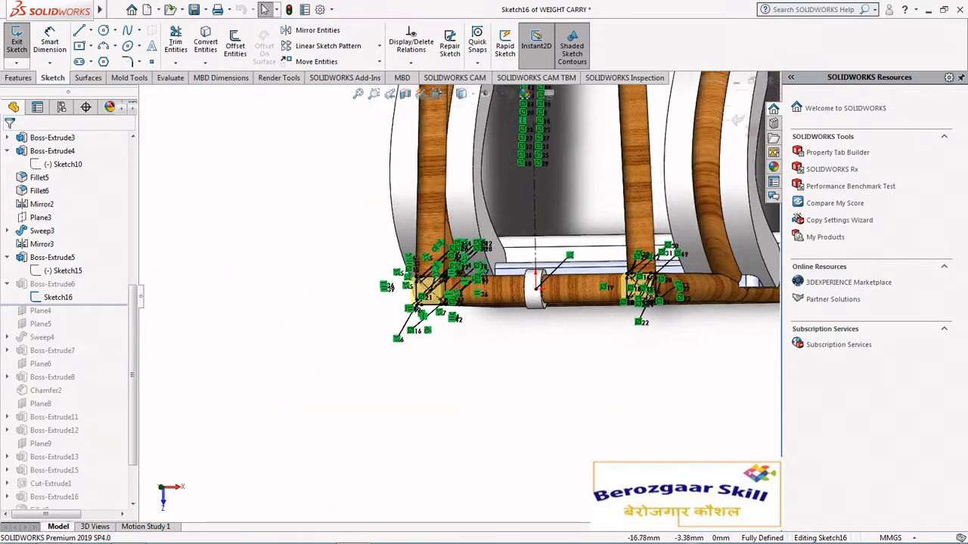
{"action": "scroll", "coordinate": [497, 290], "scroll_direction": "up", "scroll_amount": 8}
{"action": "left_click", "coordinate": [731, 115]}
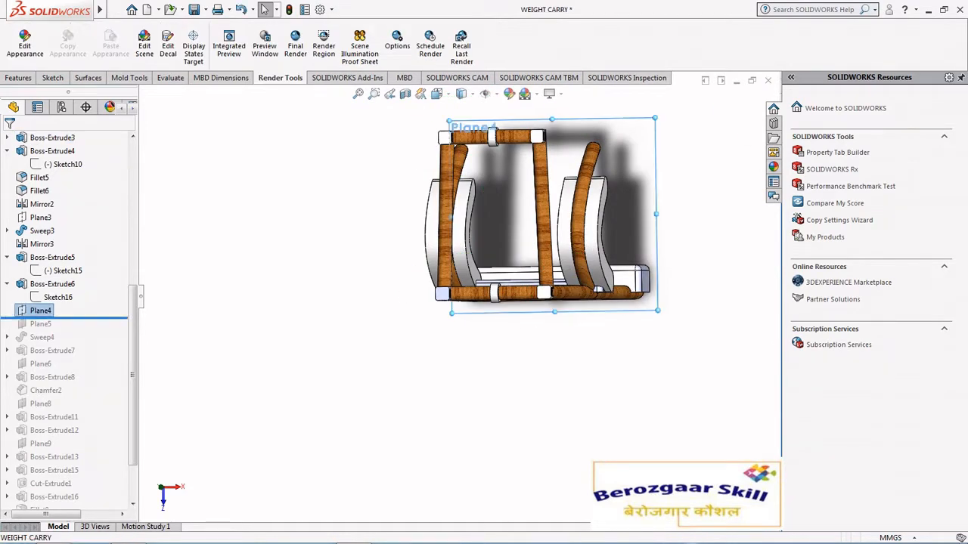
Step: Roll the model forward to include Plane4, review its offset from the Top Plane, and close the plane definition
{"action": "left_click", "coordinate": [50, 275]}
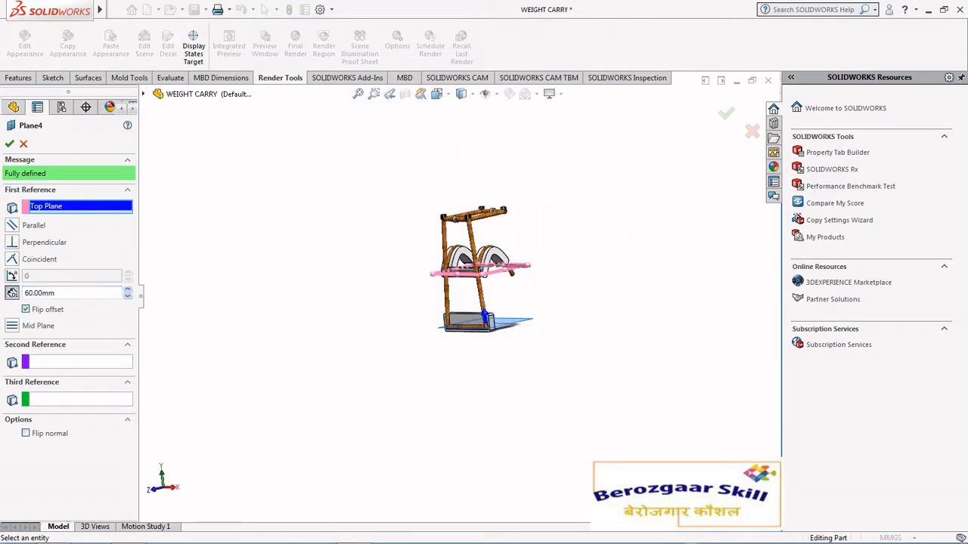
{"action": "scroll", "coordinate": [518, 272], "scroll_direction": "down", "scroll_amount": 6}
{"action": "middle_click_drag", "start_coordinate": [518, 272], "coordinate": [465, 314]}
{"action": "scroll", "coordinate": [424, 340], "scroll_direction": "down", "scroll_amount": 1}
{"action": "left_click", "coordinate": [9, 144]}
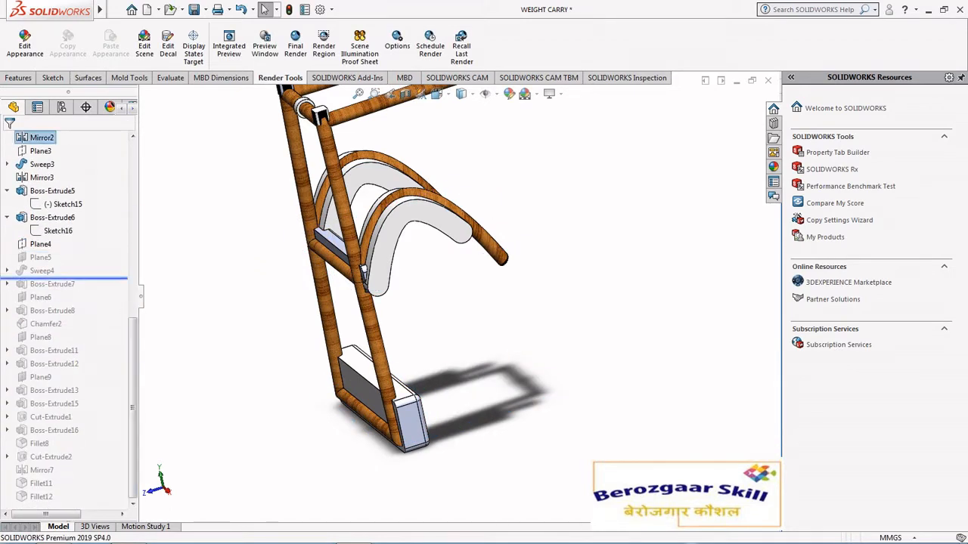
Step: Roll the model forward through Plane5 and Sweep4, and review the definition of the curved strap swept beside the base block
{"action": "scroll", "coordinate": [459, 294], "scroll_direction": "up", "scroll_amount": 3}
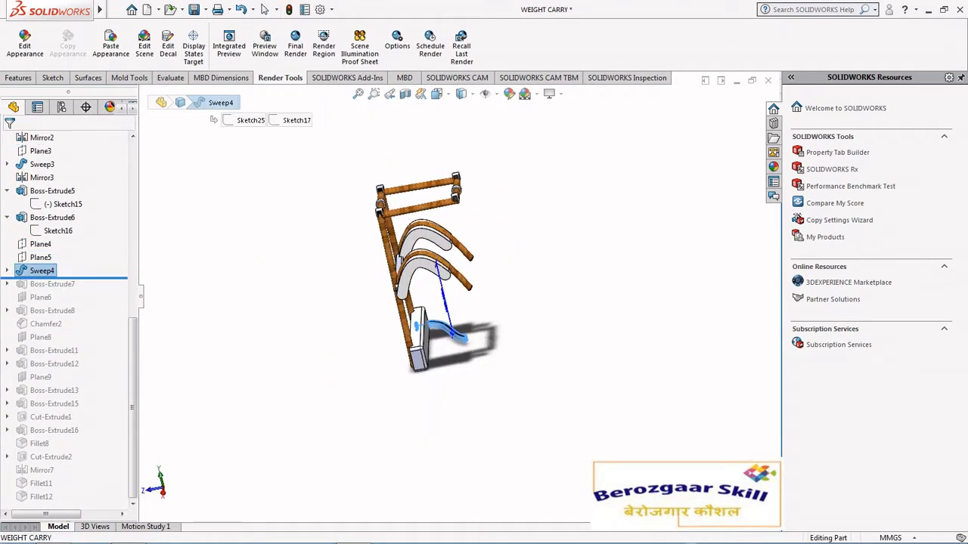
{"action": "scroll", "coordinate": [459, 295], "scroll_direction": "down", "scroll_amount": 3}
{"action": "middle_click_drag", "start_coordinate": [459, 295], "coordinate": [348, 333]}
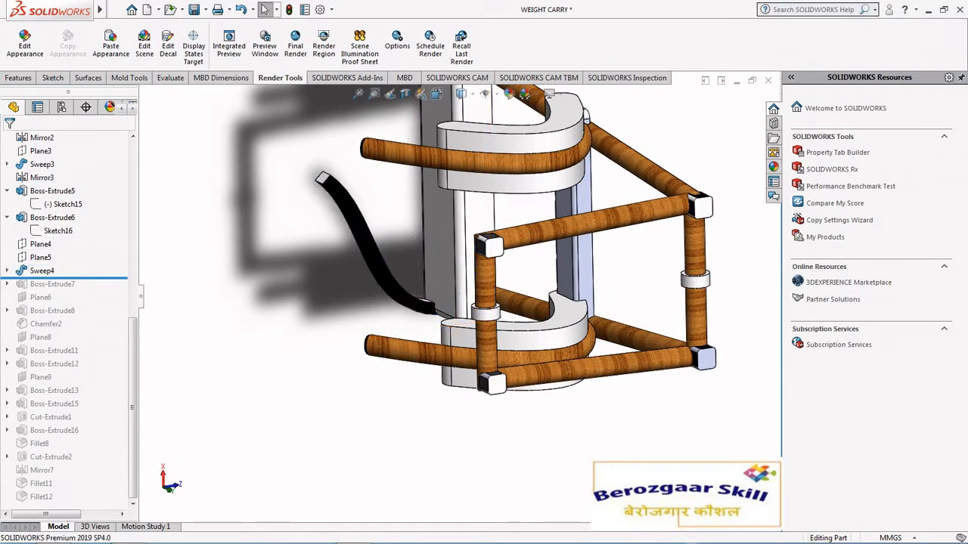
{"action": "right_click", "coordinate": [42, 271]}
{"action": "left_click", "coordinate": [59, 224]}
{"action": "middle_click_drag", "start_coordinate": [458, 295], "coordinate": [533, 298]}
{"action": "left_click", "coordinate": [10, 141]}
{"action": "scroll", "coordinate": [459, 295], "scroll_direction": "up", "scroll_amount": 3}
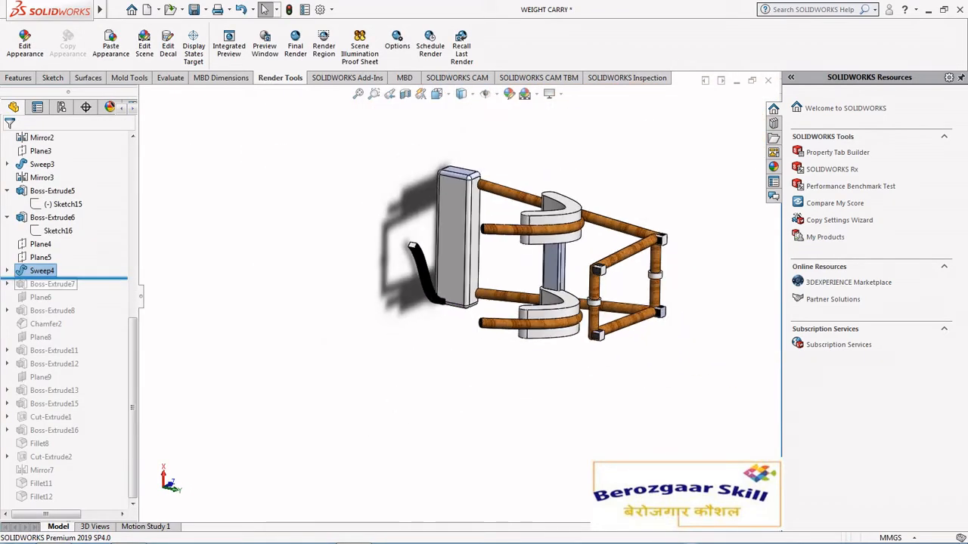
Step: Roll the model forward to include Boss-Extrude7 and review the blind extrusion of Sketch27's circles on the four corner blocks
{"action": "middle_click_drag", "start_coordinate": [459, 294], "coordinate": [484, 356]}
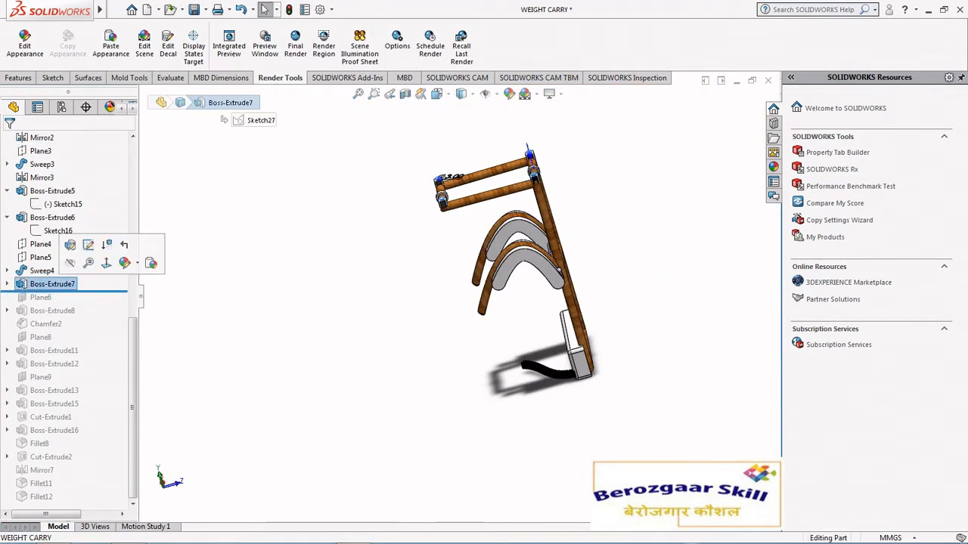
{"action": "middle_click_drag", "start_coordinate": [459, 257], "coordinate": [465, 295]}
{"action": "scroll", "coordinate": [438, 207], "scroll_direction": "down", "scroll_amount": 10}
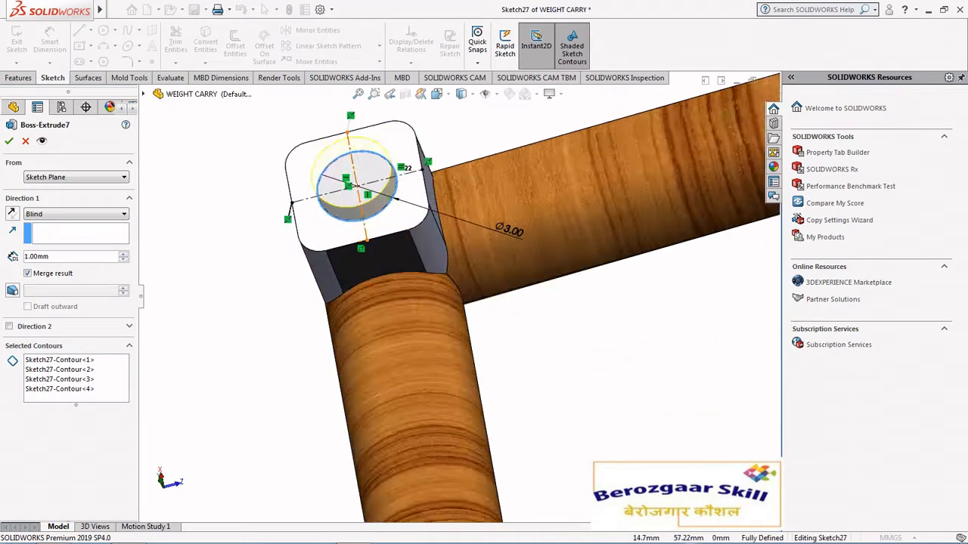
{"action": "scroll", "coordinate": [408, 223], "scroll_direction": "up", "scroll_amount": 2}
{"action": "scroll", "coordinate": [408, 227], "scroll_direction": "up", "scroll_amount": 5}
{"action": "middle_click_drag", "start_coordinate": [409, 227], "coordinate": [431, 257]}
{"action": "scroll", "coordinate": [431, 257], "scroll_direction": "down", "scroll_amount": 5}
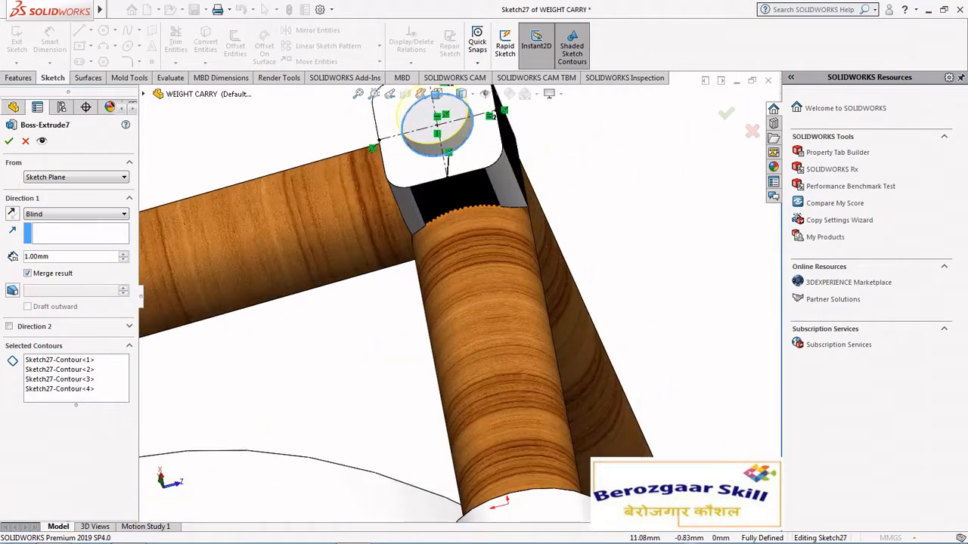
{"action": "scroll", "coordinate": [446, 329], "scroll_direction": "up", "scroll_amount": 3}
{"action": "scroll", "coordinate": [437, 489], "scroll_direction": "down", "scroll_amount": 6}
{"action": "left_click", "coordinate": [9, 141]}
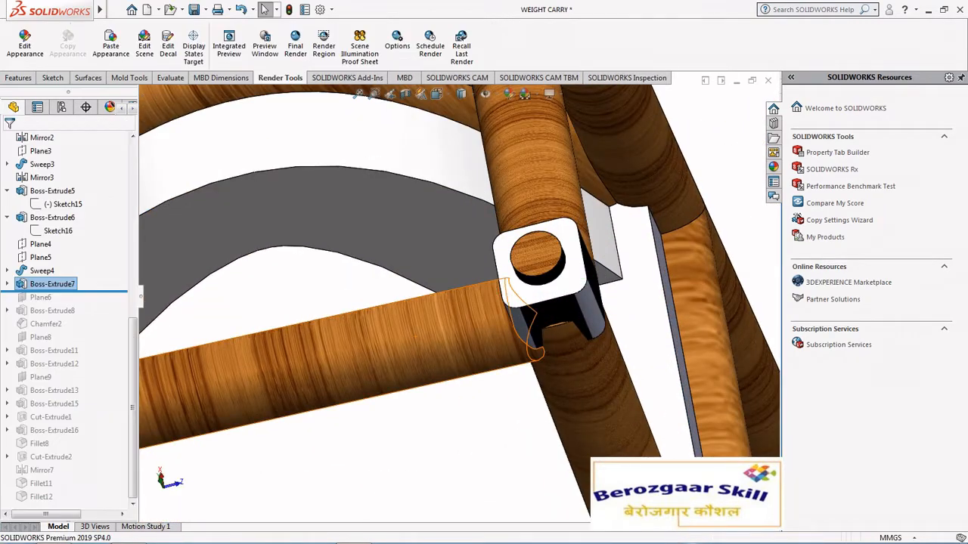
Step: Roll the model forward to include Plane6, review its definition, and close it
{"action": "scroll", "coordinate": [456, 336], "scroll_direction": "up", "scroll_amount": 10}
{"action": "middle_click_drag", "start_coordinate": [456, 340], "coordinate": [460, 319]}
{"action": "right_click", "coordinate": [42, 297]}
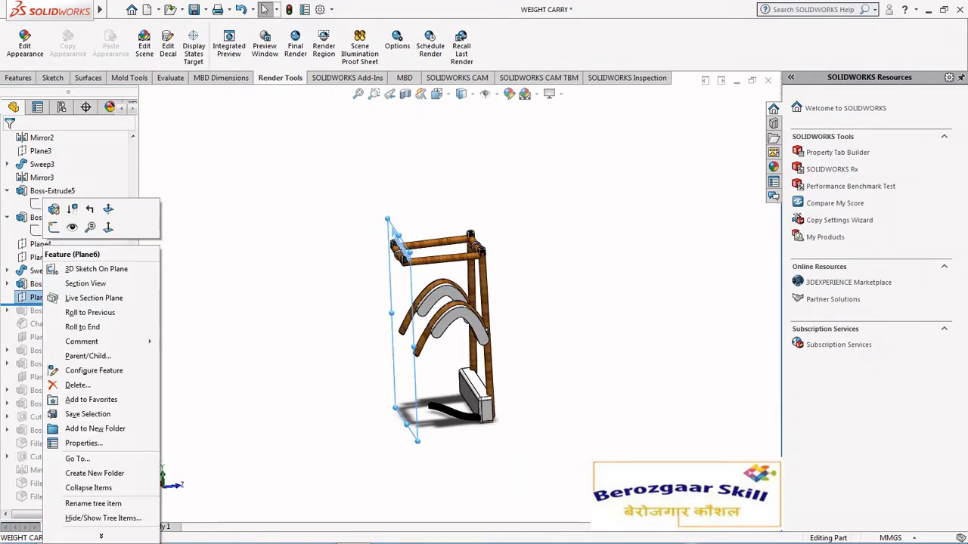
{"action": "left_click", "coordinate": [57, 208]}
{"action": "left_click", "coordinate": [23, 144]}
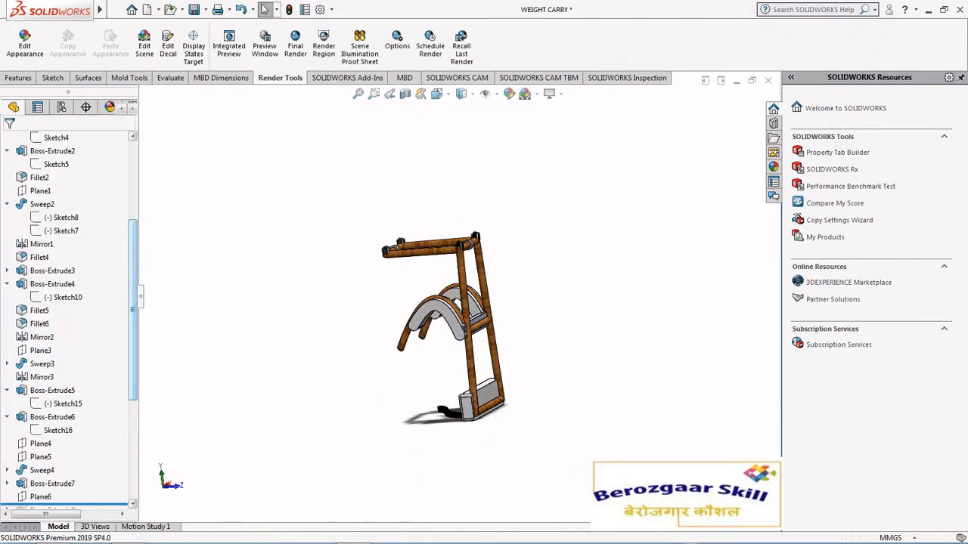
Step: Roll the model forward to include Boss-Extrude8 and open the definition of the bar across the frame's outer end
{"action": "left_click_drag", "start_coordinate": [133, 302], "coordinate": [132, 404]}
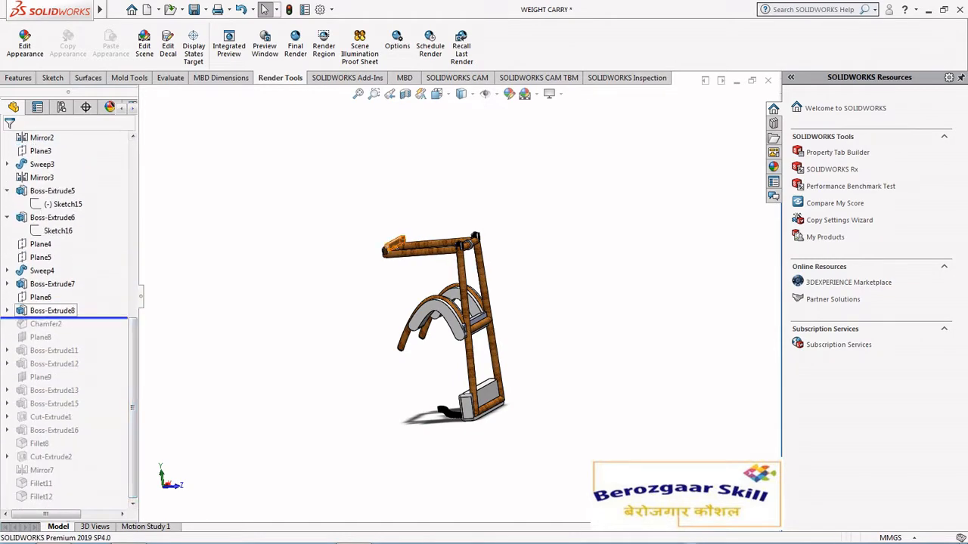
{"action": "scroll", "coordinate": [411, 250], "scroll_direction": "down", "scroll_amount": 10}
{"action": "mouse_move", "coordinate": [344, 256]}
{"action": "middle_mouse_down"}
{"action": "mouse_move", "coordinate": [411, 250]}
{"action": "mouse_move", "coordinate": [329, 260]}
{"action": "middle_mouse_up"}
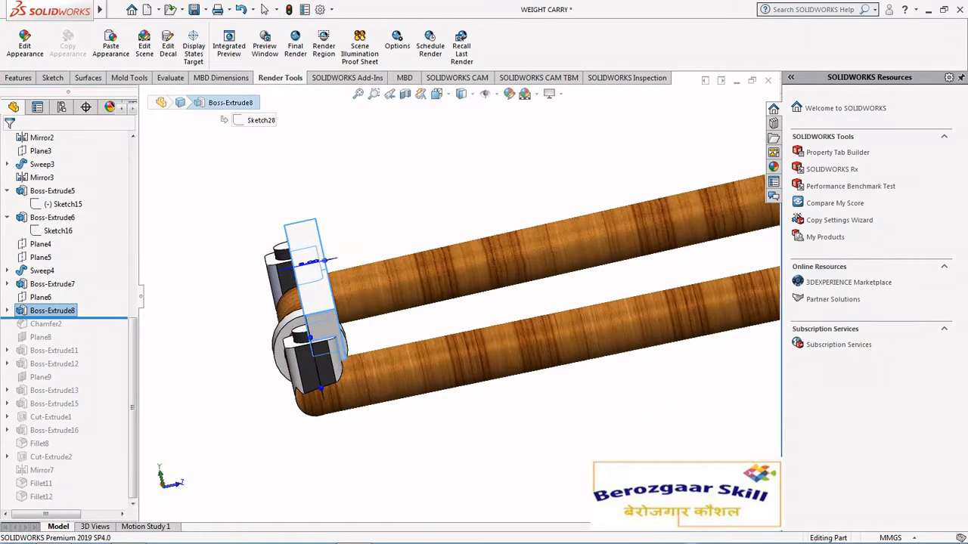
{"action": "right_click", "coordinate": [53, 311]}
{"action": "left_click", "coordinate": [78, 223]}
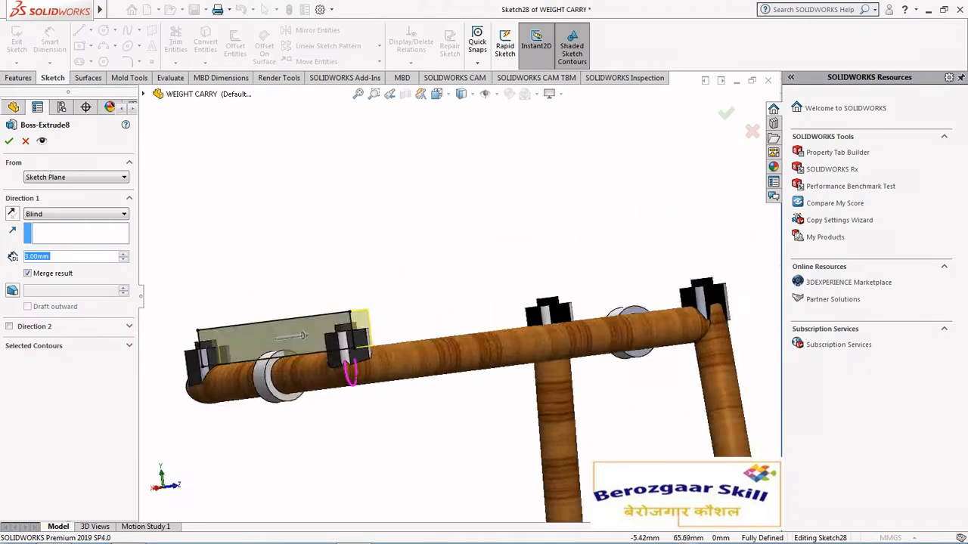
Step: Examine Boss-Extrude8's rectangular Sketch28 profile and blind extrusion up close and in the back view, and close the definition
{"action": "scroll", "coordinate": [306, 325], "scroll_direction": "up", "scroll_amount": 2}
{"action": "middle_click_drag", "start_coordinate": [306, 325], "coordinate": [339, 343]}
{"action": "scroll", "coordinate": [338, 343], "scroll_direction": "down", "scroll_amount": 6}
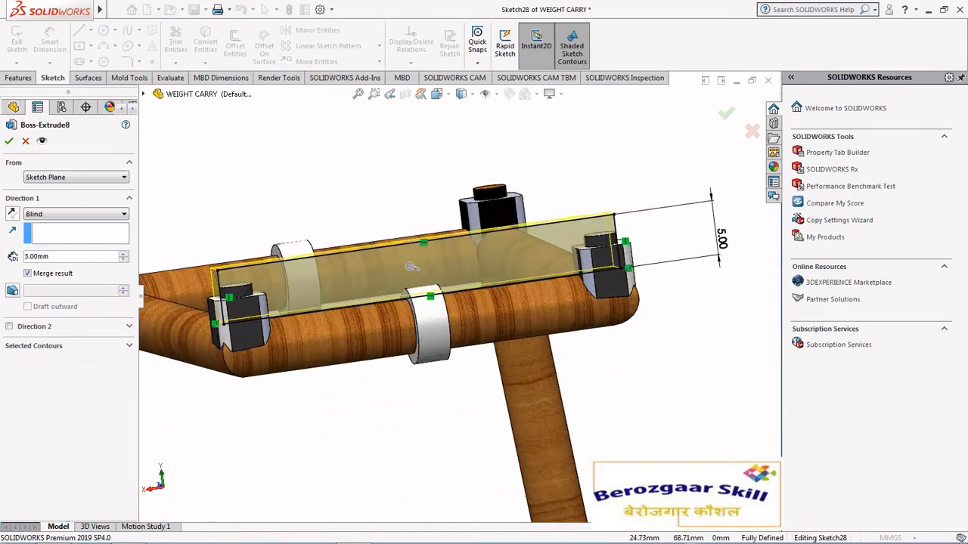
{"action": "left_click", "coordinate": [437, 94]}
{"action": "left_click", "coordinate": [359, 310]}
{"action": "scroll", "coordinate": [452, 159], "scroll_direction": "down", "scroll_amount": 7}
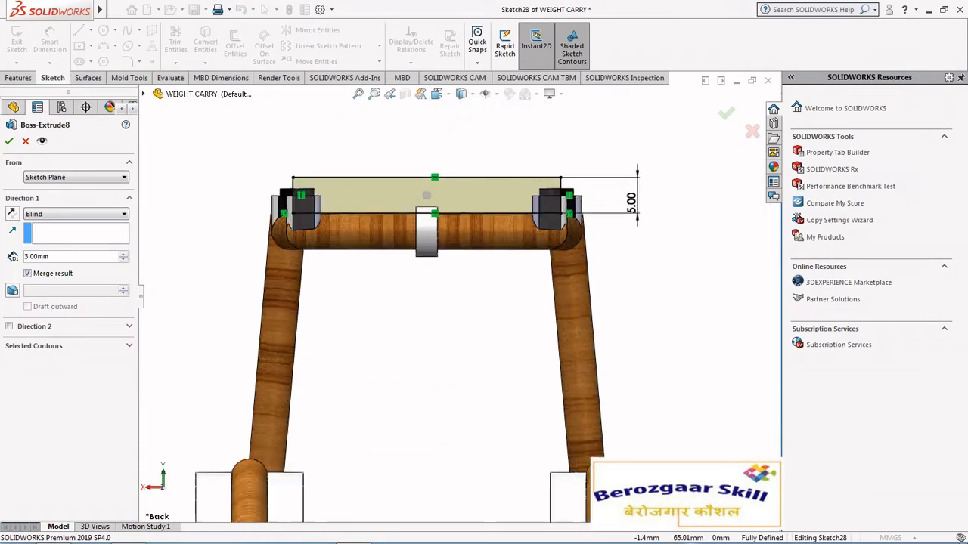
{"action": "scroll", "coordinate": [446, 185], "scroll_direction": "up", "scroll_amount": 3}
{"action": "left_click", "coordinate": [9, 141]}
{"action": "scroll", "coordinate": [460, 299], "scroll_direction": "up", "scroll_amount": 7}
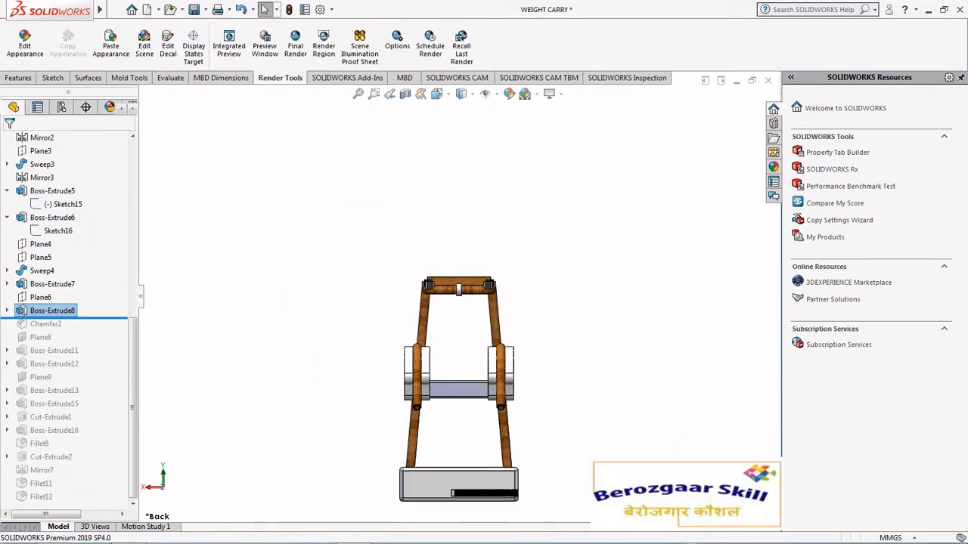
Step: Roll the model forward to include Chamfer2 and Plane8, review the chamfered edge on the outer crossbar, and close the chamfer definition
{"action": "middle_click_drag", "start_coordinate": [460, 299], "coordinate": [421, 304]}
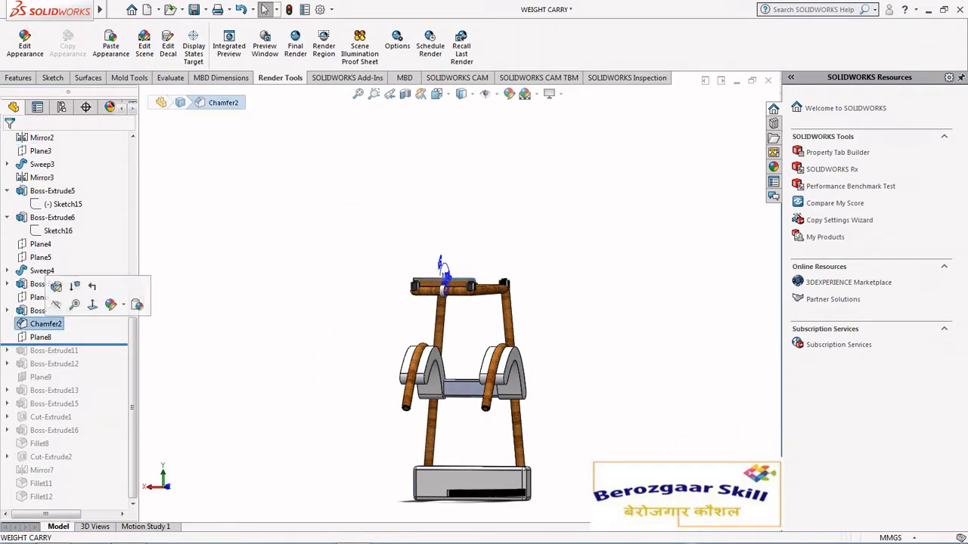
{"action": "scroll", "coordinate": [483, 294], "scroll_direction": "down", "scroll_amount": 8}
{"action": "middle_click_drag", "start_coordinate": [482, 294], "coordinate": [399, 318]}
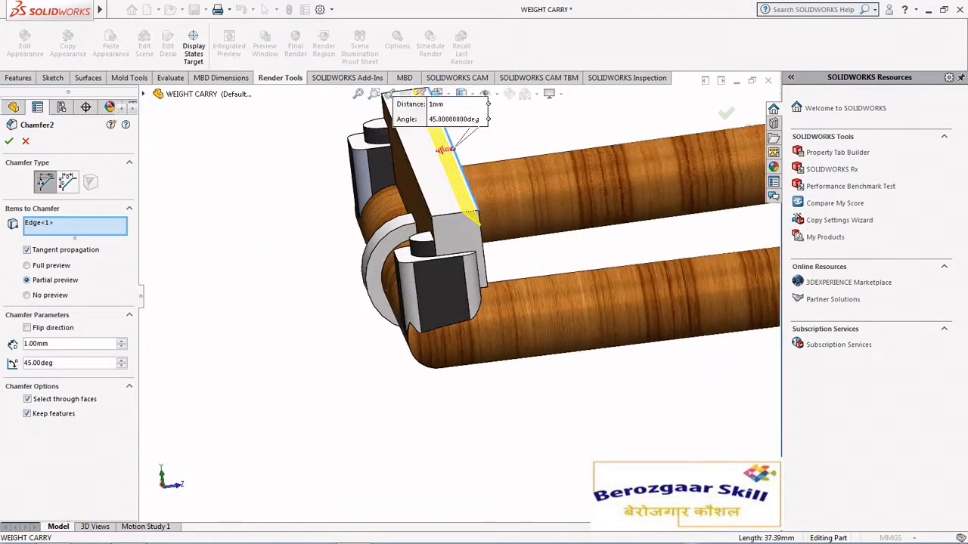
{"action": "left_click", "coordinate": [9, 142]}
{"action": "scroll", "coordinate": [466, 303], "scroll_direction": "up", "scroll_amount": 10}
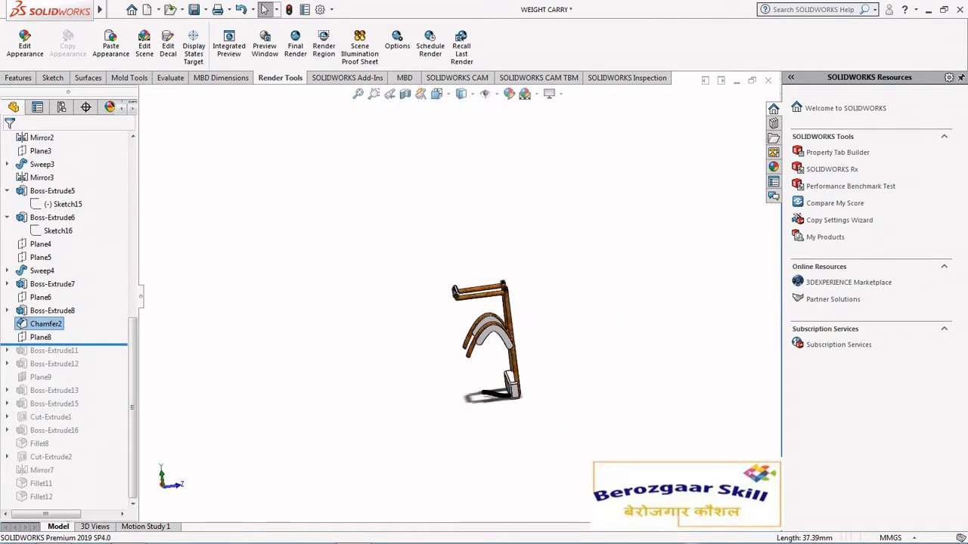
Step: Roll the model forward to include Boss-Extrude11, review the blind extrusion of Sketch32's circle beside the rear corner block, and close it
{"action": "scroll", "coordinate": [501, 332], "scroll_direction": "down", "scroll_amount": 4}
{"action": "middle_click_drag", "start_coordinate": [466, 303], "coordinate": [488, 306]}
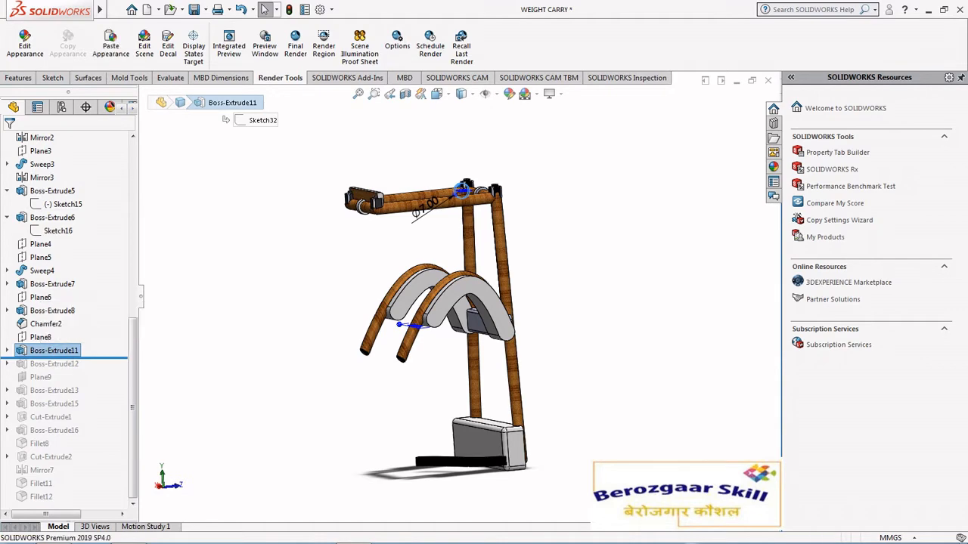
{"action": "middle_click_drag", "start_coordinate": [463, 295], "coordinate": [475, 349]}
{"action": "scroll", "coordinate": [484, 198], "scroll_direction": "down", "scroll_amount": 8}
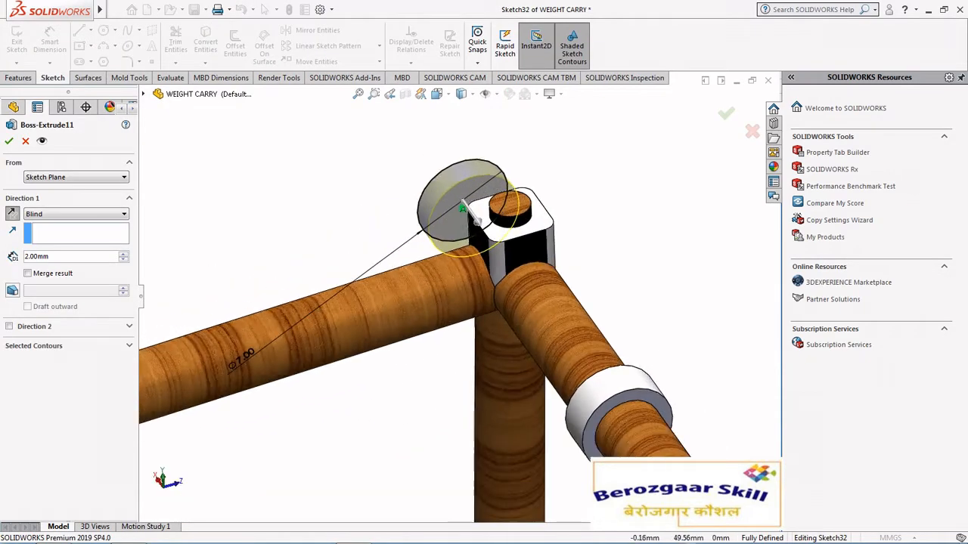
{"action": "scroll", "coordinate": [472, 275], "scroll_direction": "up", "scroll_amount": 6}
{"action": "middle_click_drag", "start_coordinate": [472, 275], "coordinate": [574, 281]}
{"action": "key", "text": "Return"}
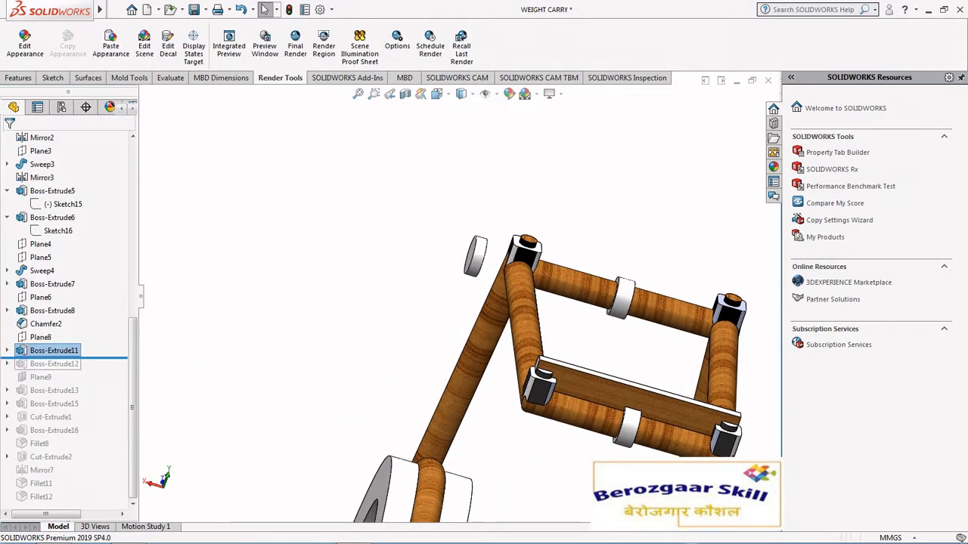
Step: Roll the model forward to include Boss-Extrude12, review the mid-plane extrusion of Sketch33 and its feature scope, and close the definition
{"action": "left_click", "coordinate": [53, 365]}
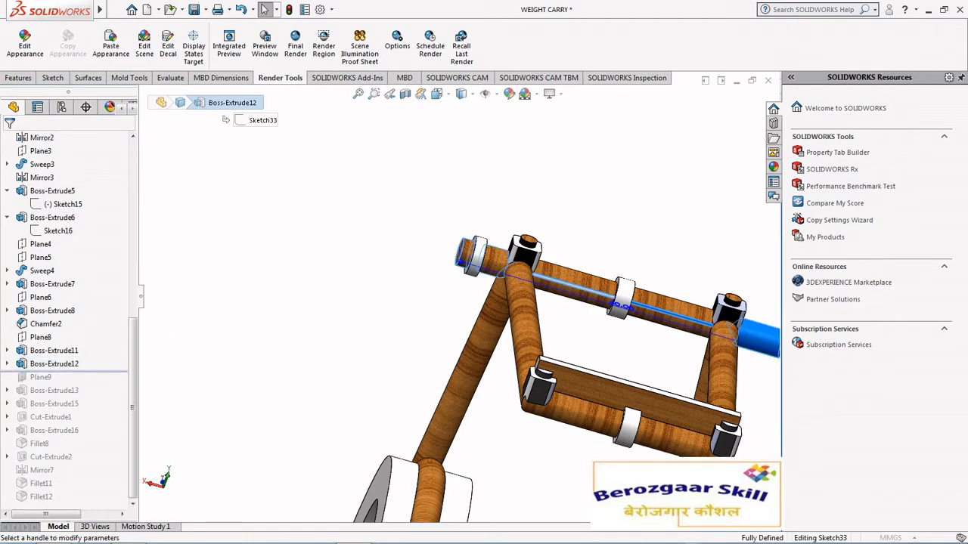
{"action": "scroll", "coordinate": [472, 279], "scroll_direction": "up", "scroll_amount": 5}
{"action": "middle_click_drag", "start_coordinate": [472, 279], "coordinate": [567, 283]}
{"action": "middle_click_drag", "start_coordinate": [599, 239], "coordinate": [541, 251]}
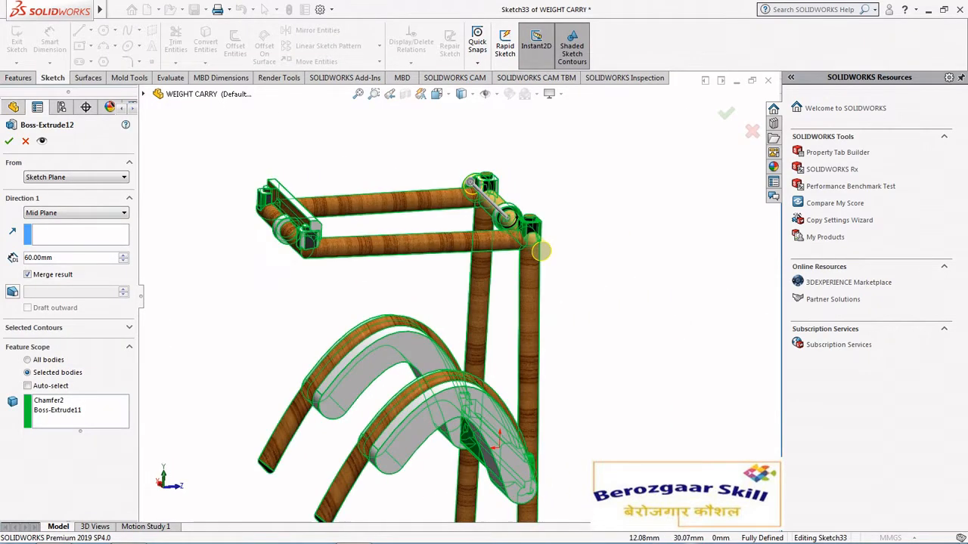
{"action": "key", "text": "Return"}
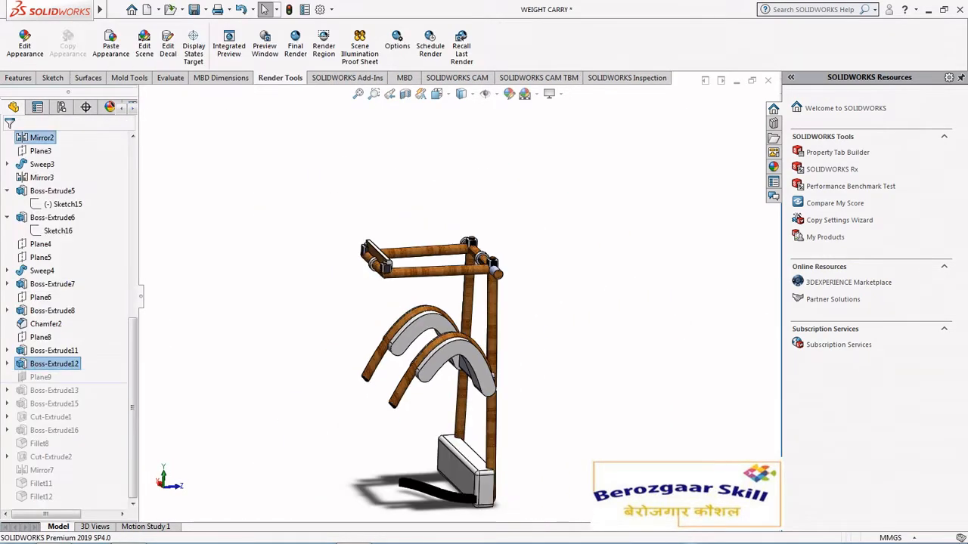
Step: Roll the model forward to include Plane9, review its offset from the Right Plane, and close the definition
{"action": "left_click", "coordinate": [41, 377]}
{"action": "left_click", "coordinate": [57, 337]}
{"action": "middle_click_drag", "start_coordinate": [302, 282], "coordinate": [446, 266]}
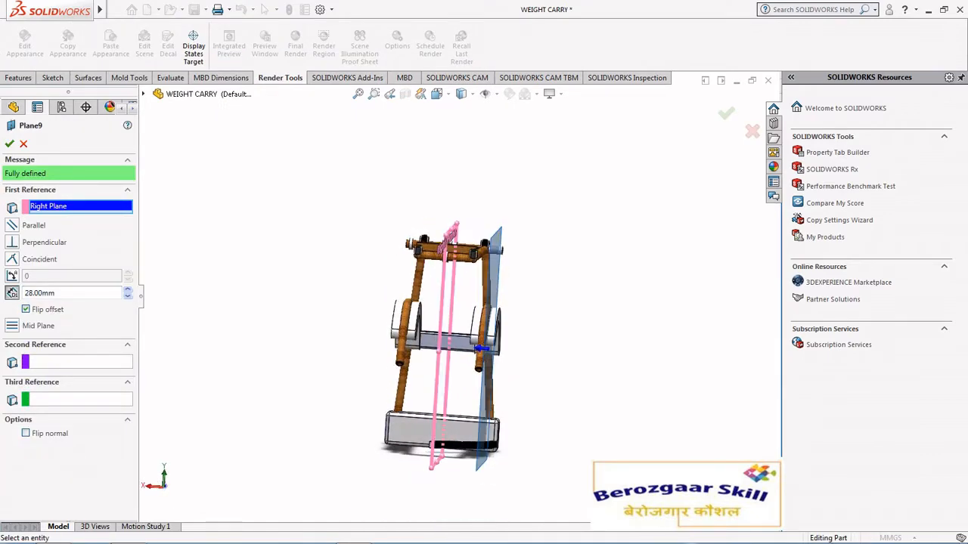
{"action": "key", "text": "Return"}
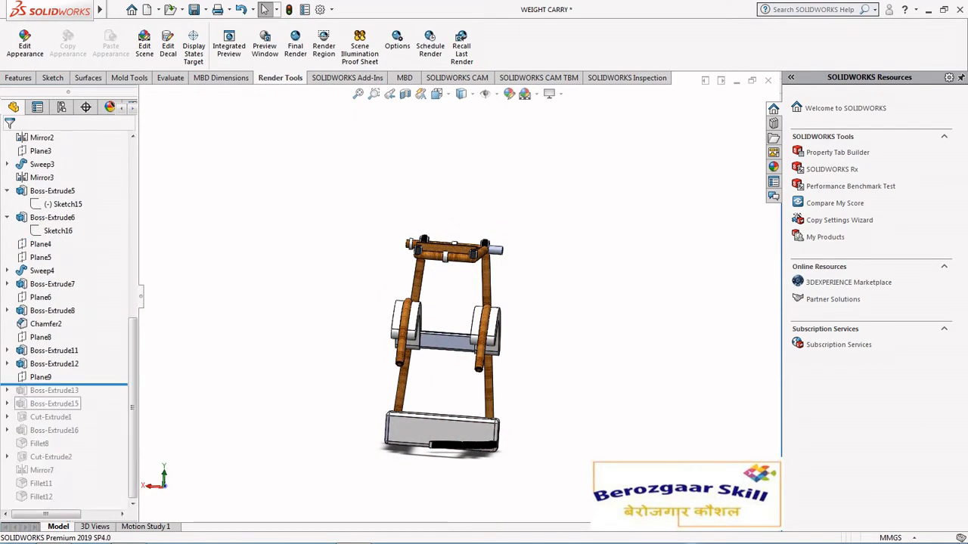
Step: Roll the model forward to include Boss-Extrude13, review Sketch34's ring extrusion on the rear bar's end, close it, and fit the whole model
{"action": "left_click", "coordinate": [53, 390]}
{"action": "left_click", "coordinate": [54, 390]}
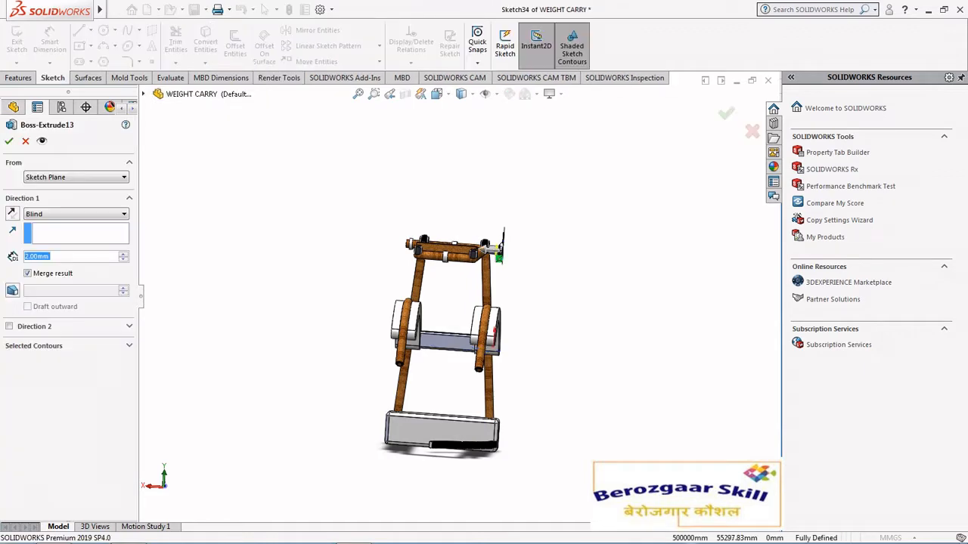
{"action": "scroll", "coordinate": [488, 252], "scroll_direction": "up", "scroll_amount": 8}
{"action": "scroll", "coordinate": [574, 226], "scroll_direction": "up", "scroll_amount": 3}
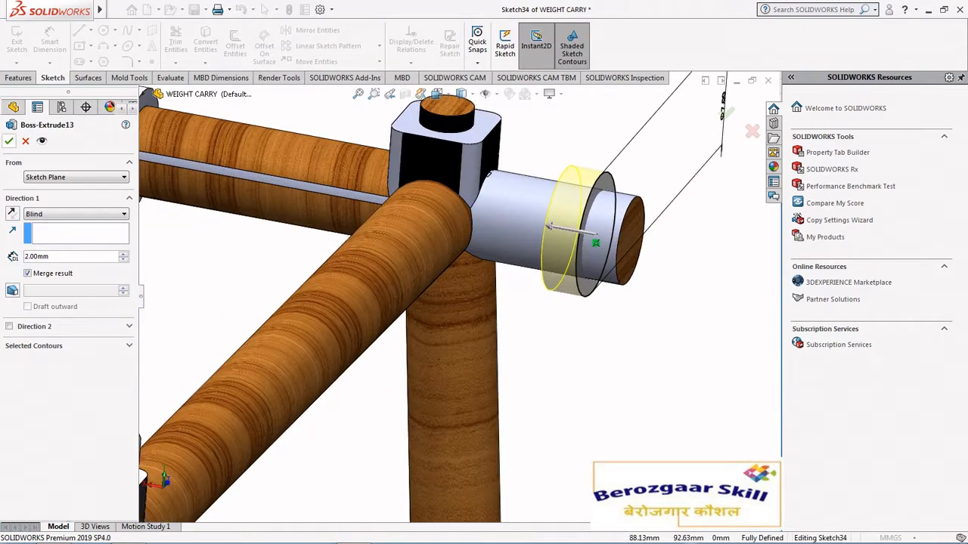
{"action": "key", "text": "Return"}
{"action": "key", "text": "f"}
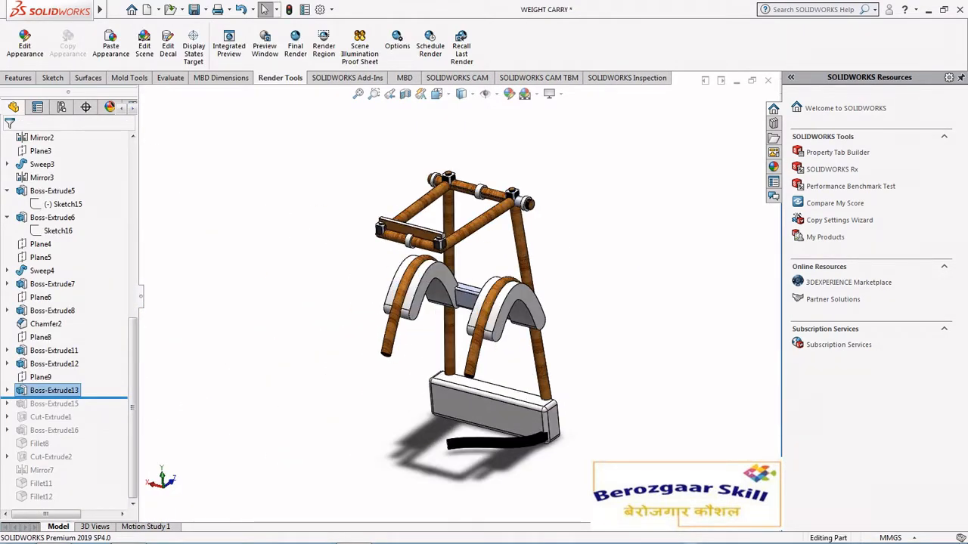
Step: Roll the model forward to include Boss-Extrude15, review the blind extrusion of Sketch35's rectangular tab below the middle ring, and close it
{"action": "left_click", "coordinate": [54, 403]}
{"action": "left_click", "coordinate": [25, 377]}
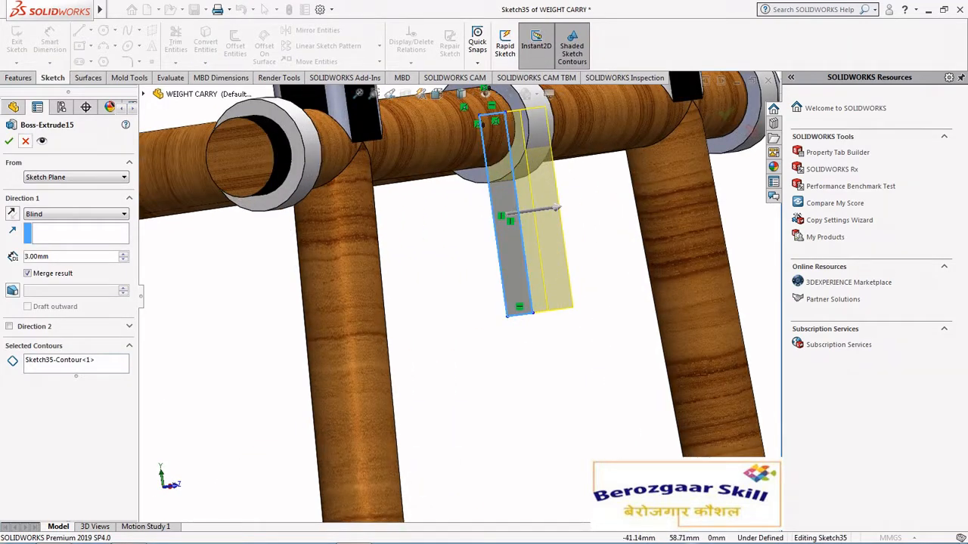
{"action": "key", "text": "Return"}
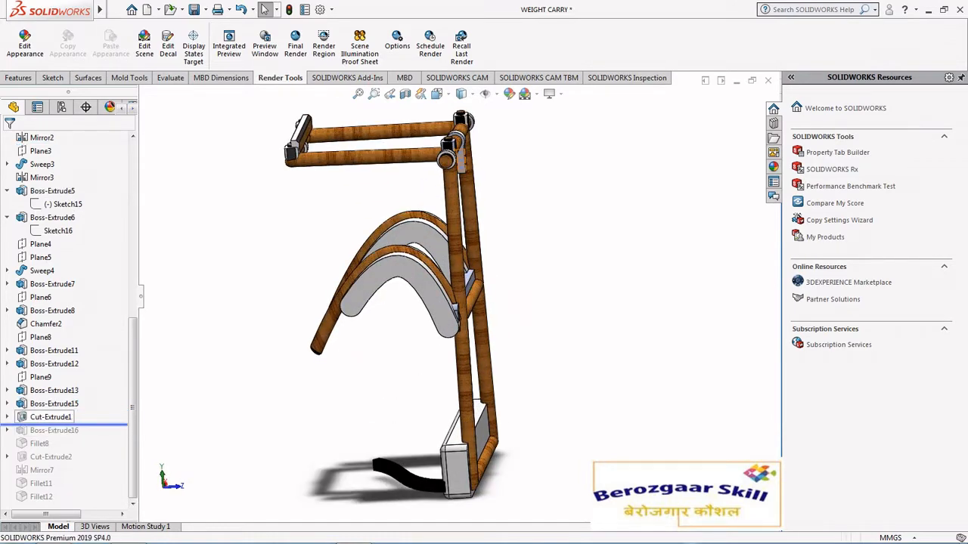
Step: Open Cut-Extrude1's definition, examine Sketch36's circular holes on the hanging tab in the front view, and close it
{"action": "left_click", "coordinate": [50, 416]}
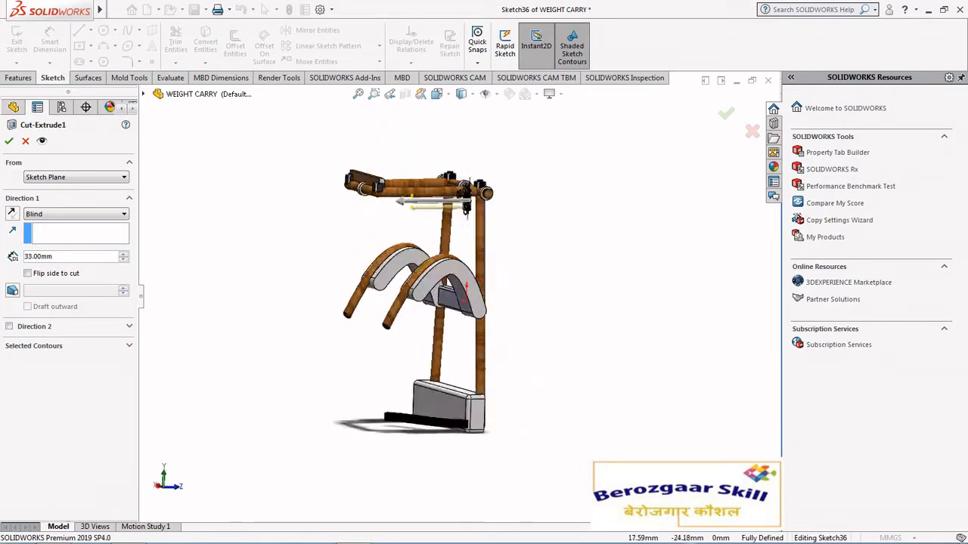
{"action": "left_click", "coordinate": [436, 93]}
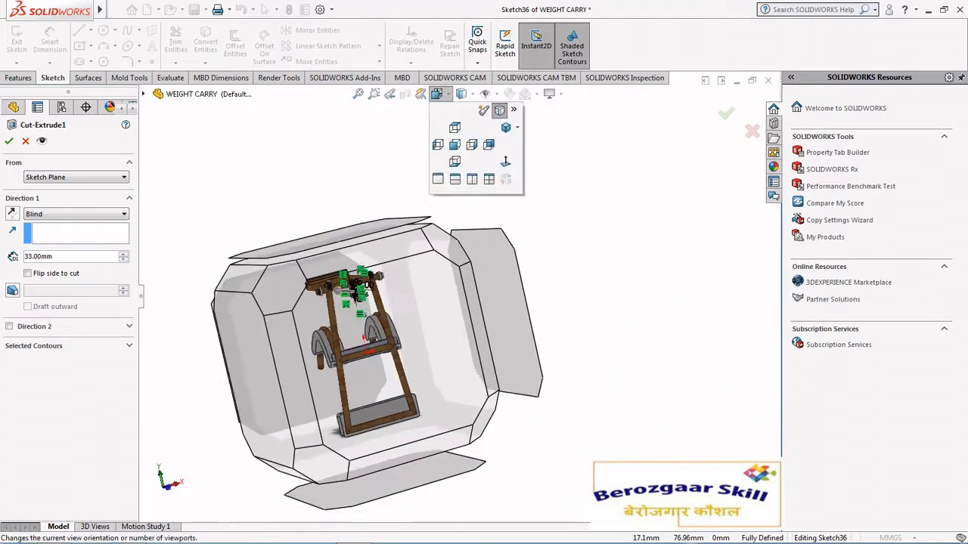
{"action": "key", "text": "ctrl+1"}
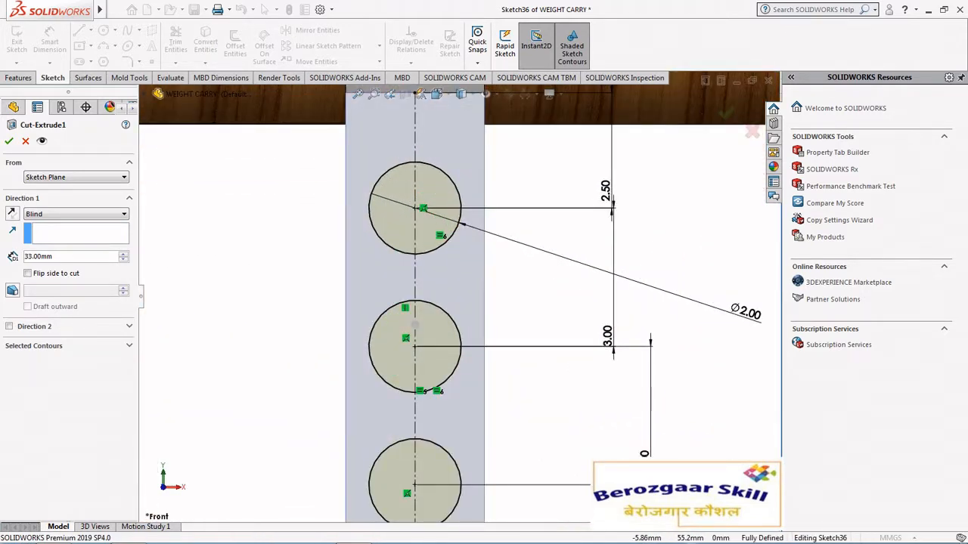
{"action": "left_click", "coordinate": [9, 140]}
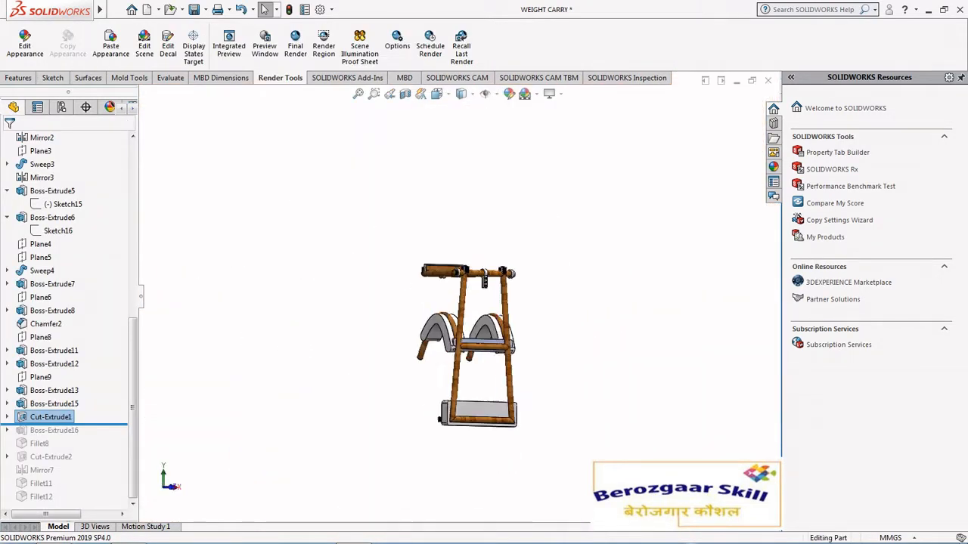
Step: Roll the model forward to include Boss-Extrude16, review the blind extrusion of Sketch37's rectangle at the strap's free end, and close it
{"action": "scroll", "coordinate": [502, 382], "scroll_direction": "down", "scroll_amount": 3}
{"action": "left_click", "coordinate": [53, 430]}
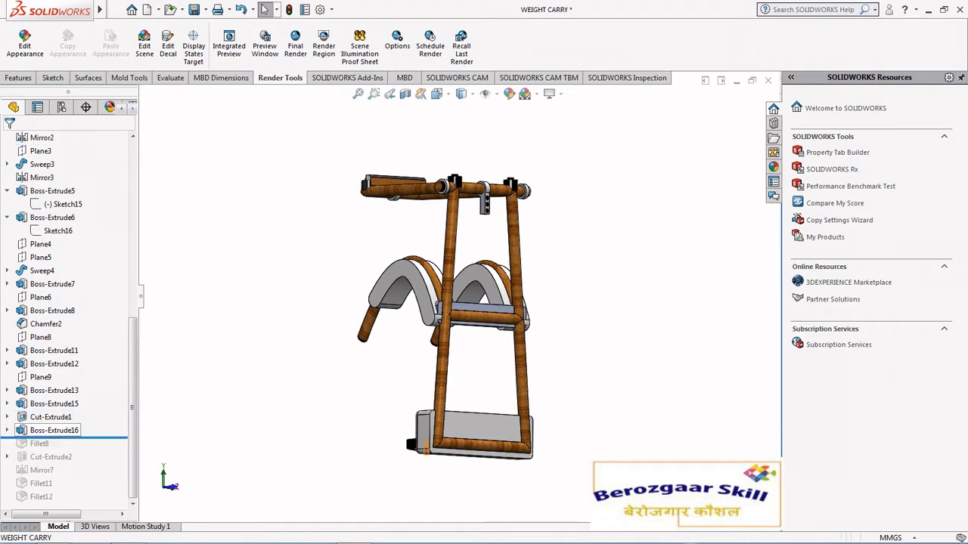
{"action": "left_click", "coordinate": [34, 400]}
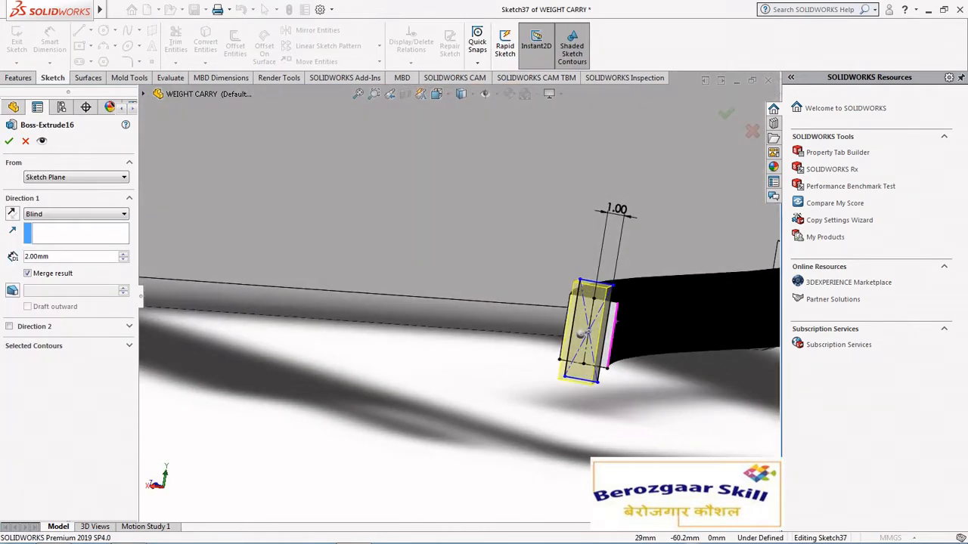
{"action": "key", "text": "Escape"}
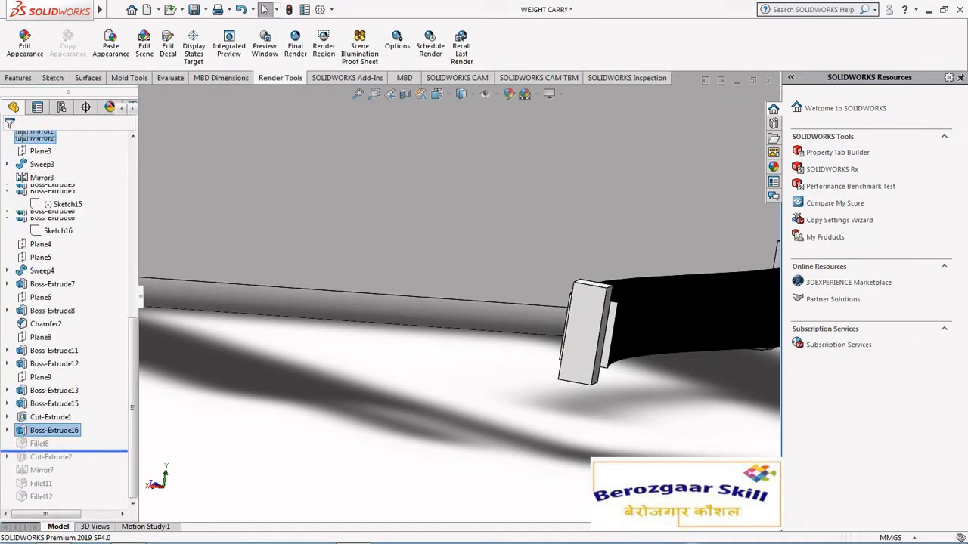
Step: Roll the model forward to include Fillet8, review the filleted edges on the hanging tab with holes, and close the definition
{"action": "left_click", "coordinate": [40, 444]}
{"action": "left_click", "coordinate": [161, 102]}
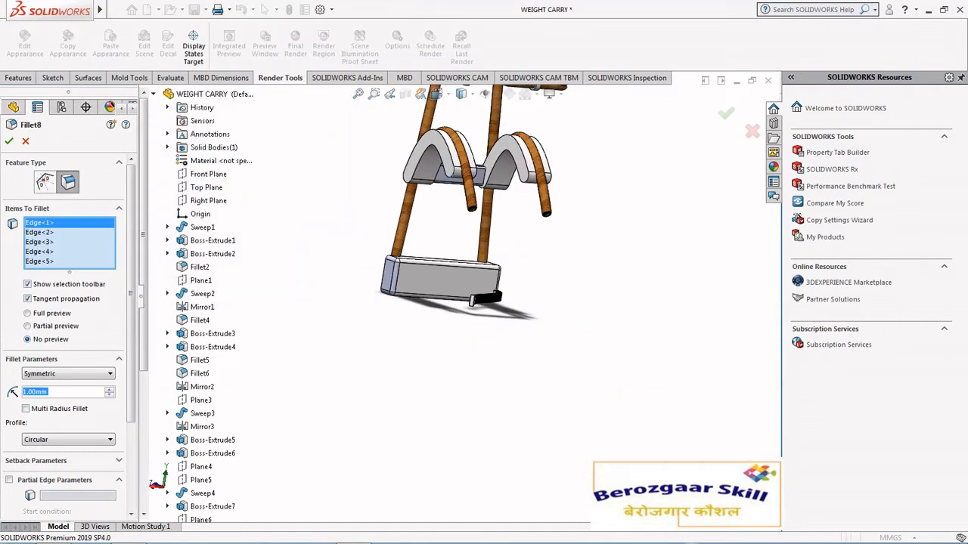
{"action": "scroll", "coordinate": [499, 189], "scroll_direction": "down", "scroll_amount": 10}
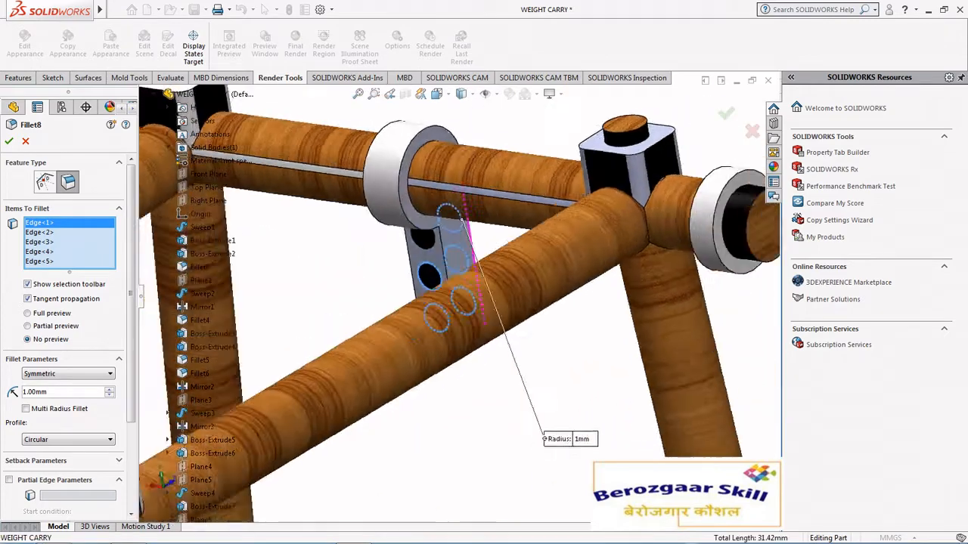
{"action": "key", "text": "Escape"}
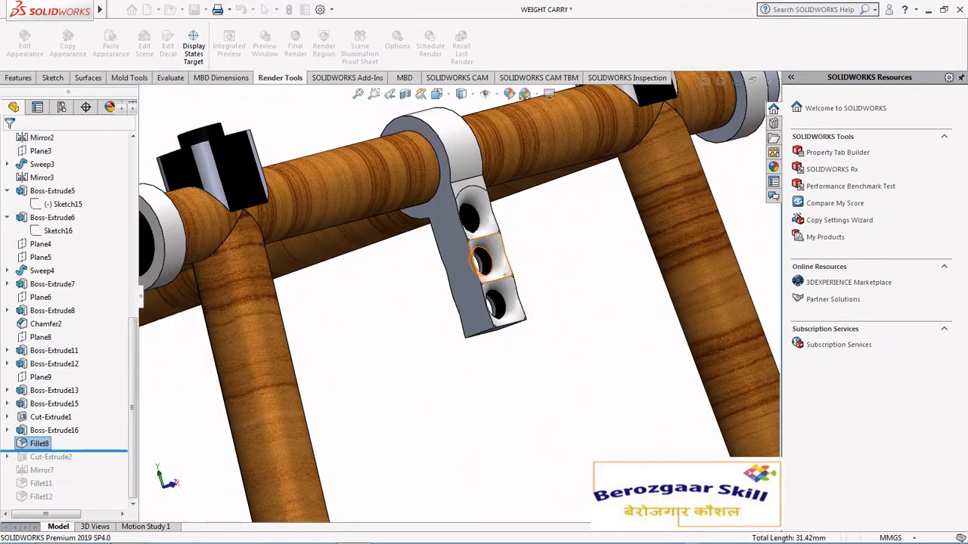
{"action": "scroll", "coordinate": [467, 217], "scroll_direction": "up", "scroll_amount": 10}
{"action": "middle_click_drag", "start_coordinate": [461, 227], "coordinate": [559, 261]}
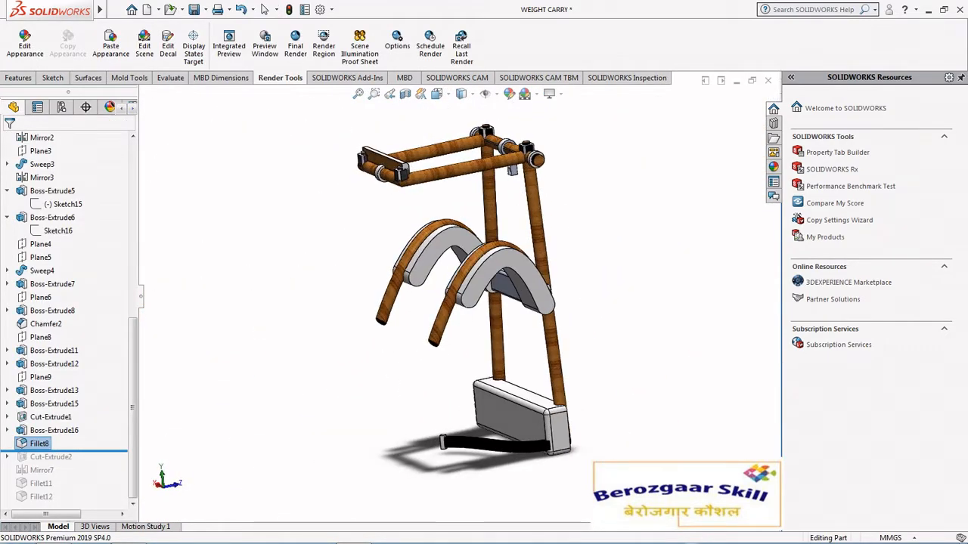
Step: Roll the model forward to include Cut-Extrude2, review the blind cut of Sketch38's circles through the strap's end block, and close it
{"action": "left_click_drag", "start_coordinate": [50, 451], "coordinate": [50, 464]}
{"action": "left_click", "coordinate": [51, 456]}
{"action": "left_click", "coordinate": [69, 416]}
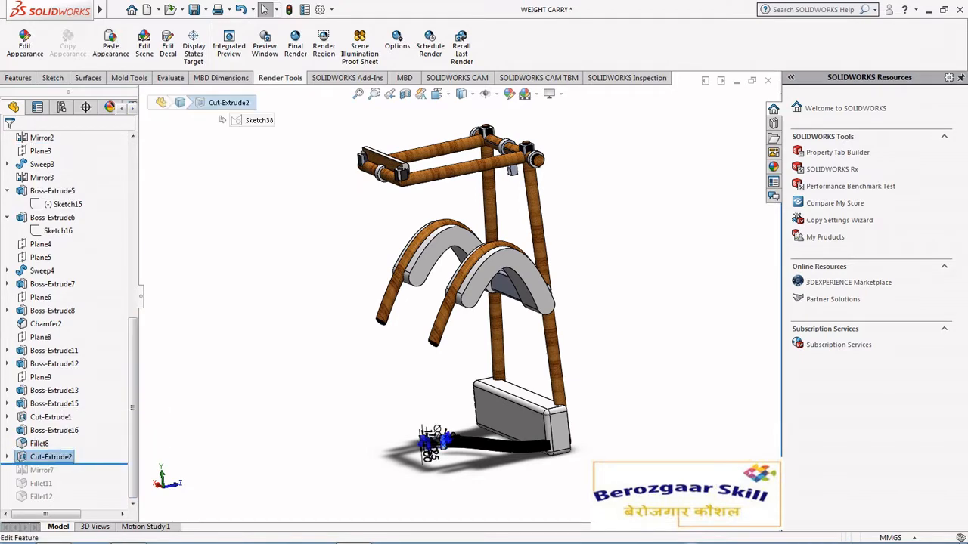
{"action": "middle_click_drag", "start_coordinate": [484, 409], "coordinate": [431, 401]}
{"action": "scroll", "coordinate": [453, 424], "scroll_direction": "down", "scroll_amount": 3}
{"action": "scroll", "coordinate": [454, 412], "scroll_direction": "down", "scroll_amount": 5}
{"action": "mouse_move", "coordinate": [446, 356]}
{"action": "middle_mouse_down"}
{"action": "mouse_move", "coordinate": [424, 318]}
{"action": "mouse_move", "coordinate": [442, 337]}
{"action": "mouse_move", "coordinate": [435, 329]}
{"action": "middle_mouse_up"}
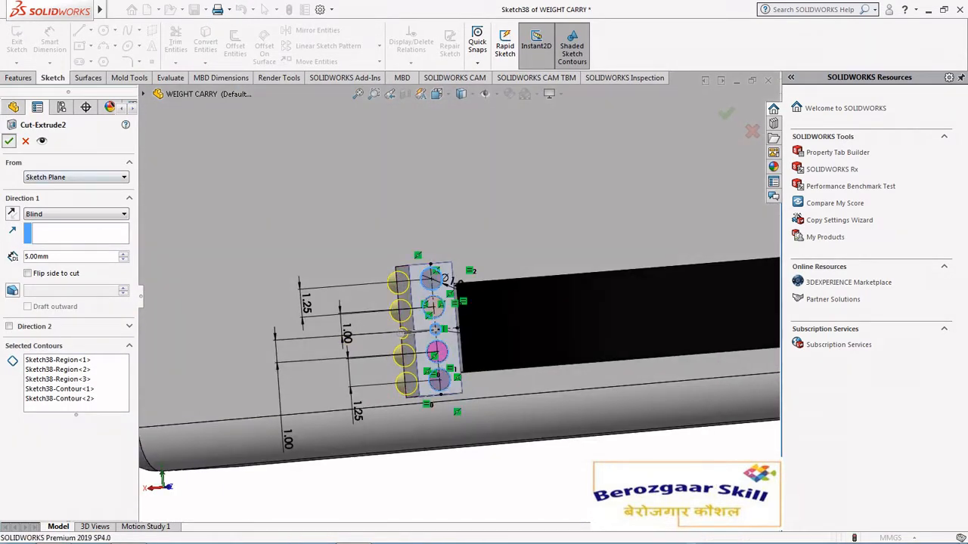
{"action": "key", "text": "Return"}
Step: Roll the model forward to include Mirror7 and examine the strap and end block mirrored to the opposite side of the base
{"action": "left_click", "coordinate": [42, 470]}
{"action": "scroll", "coordinate": [346, 442], "scroll_direction": "up", "scroll_amount": 6}
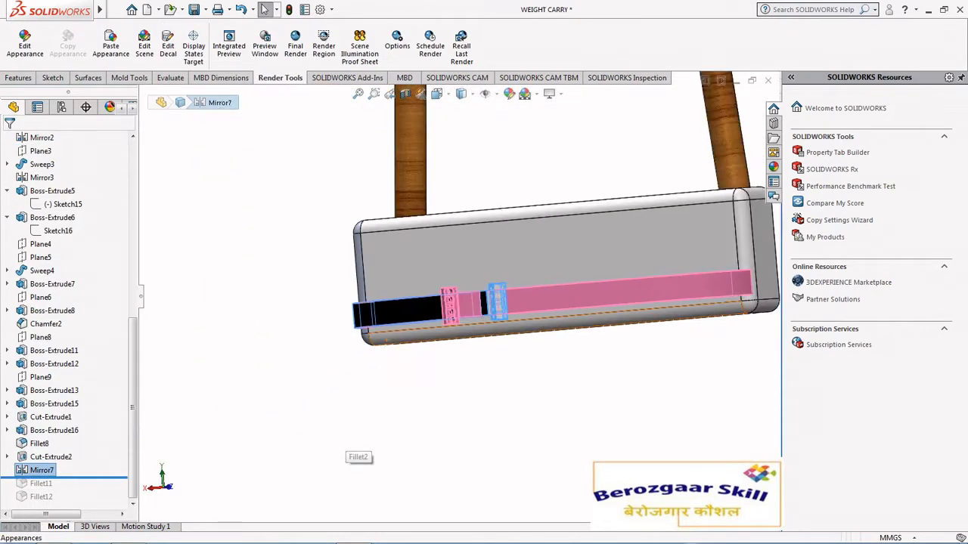
{"action": "middle_click_drag", "start_coordinate": [346, 442], "coordinate": [401, 476]}
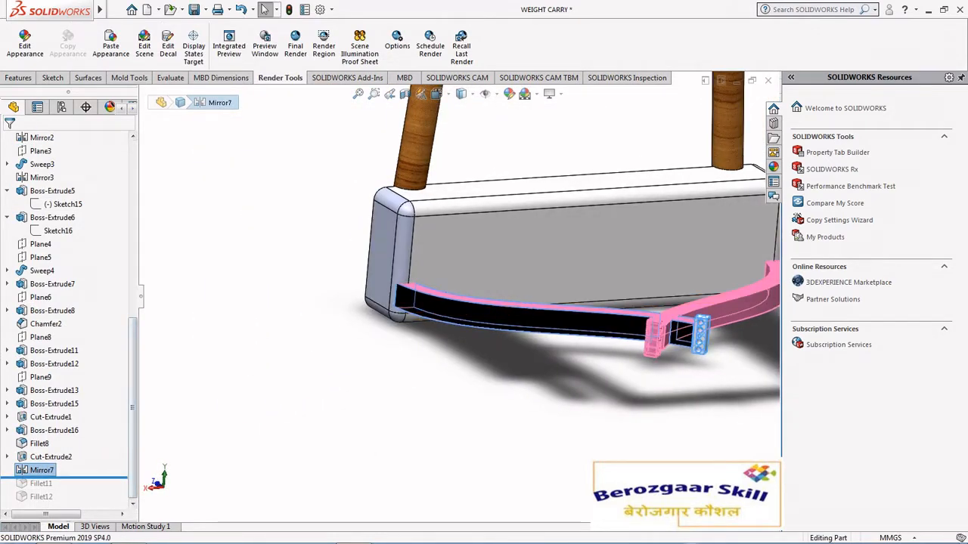
{"action": "scroll", "coordinate": [325, 432], "scroll_direction": "down", "scroll_amount": 1}
{"action": "scroll", "coordinate": [318, 435], "scroll_direction": "up", "scroll_amount": 1}
Step: Roll the model forward to the end of the history, review Fillet11's edges on the strap end blocks, and close the definition
{"action": "left_click", "coordinate": [40, 483]}
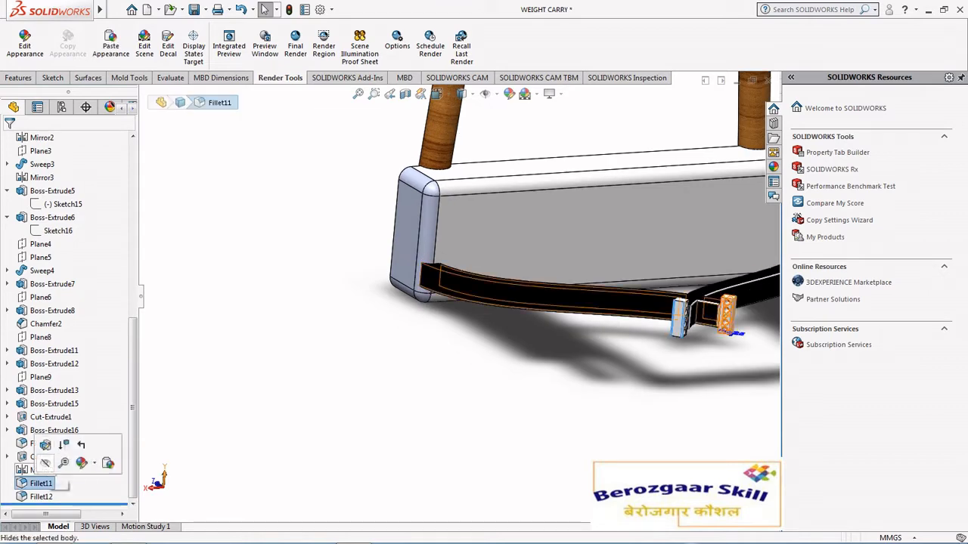
{"action": "left_click", "coordinate": [43, 444]}
{"action": "scroll", "coordinate": [325, 423], "scroll_direction": "up", "scroll_amount": 4}
{"action": "middle_click_drag", "start_coordinate": [529, 302], "coordinate": [613, 291]}
{"action": "scroll", "coordinate": [453, 340], "scroll_direction": "down", "scroll_amount": 3}
{"action": "left_click", "coordinate": [8, 140]}
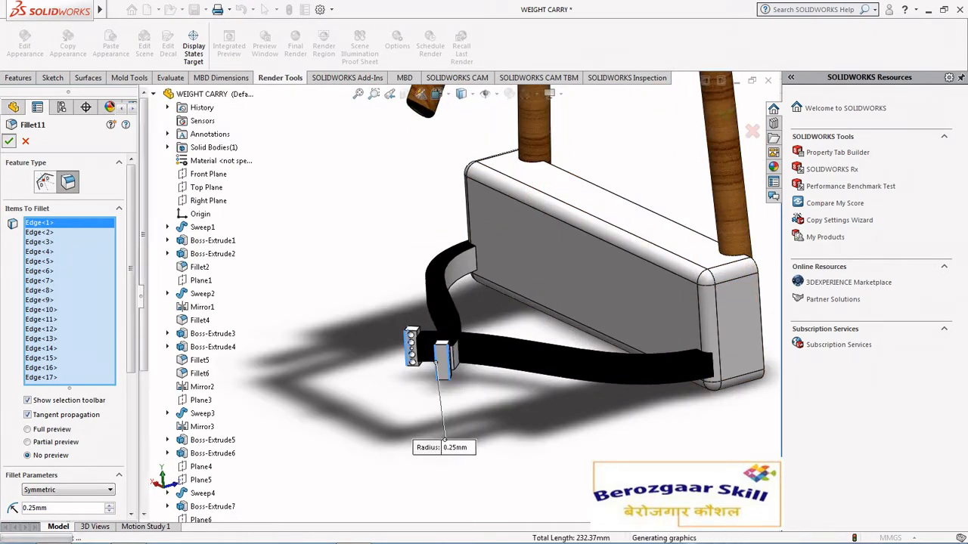
Step: Open Fillet12's definition, review the filleted edges along both straps, and close it
{"action": "left_click", "coordinate": [43, 457]}
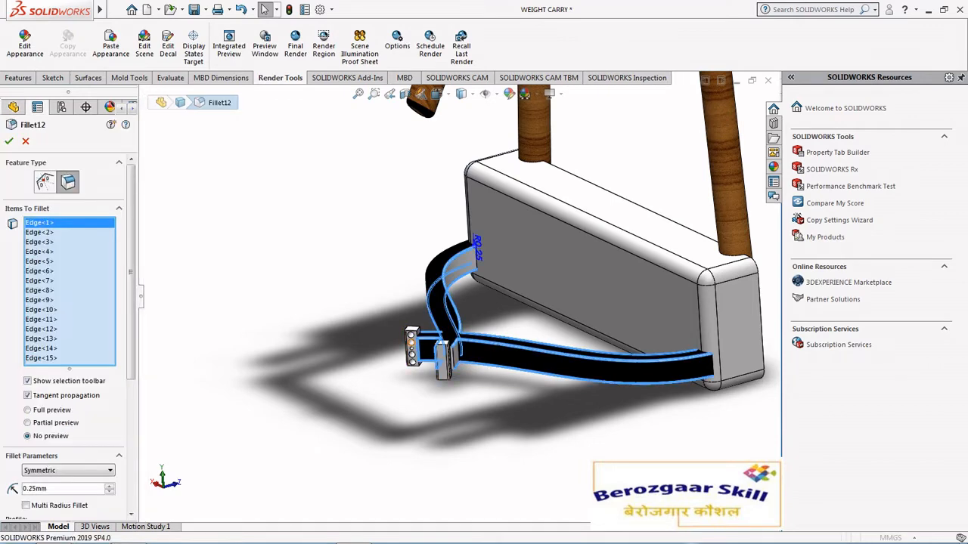
{"action": "scroll", "coordinate": [454, 302], "scroll_direction": "up", "scroll_amount": 1}
{"action": "middle_click_drag", "start_coordinate": [454, 302], "coordinate": [488, 351]}
{"action": "left_click", "coordinate": [8, 140]}
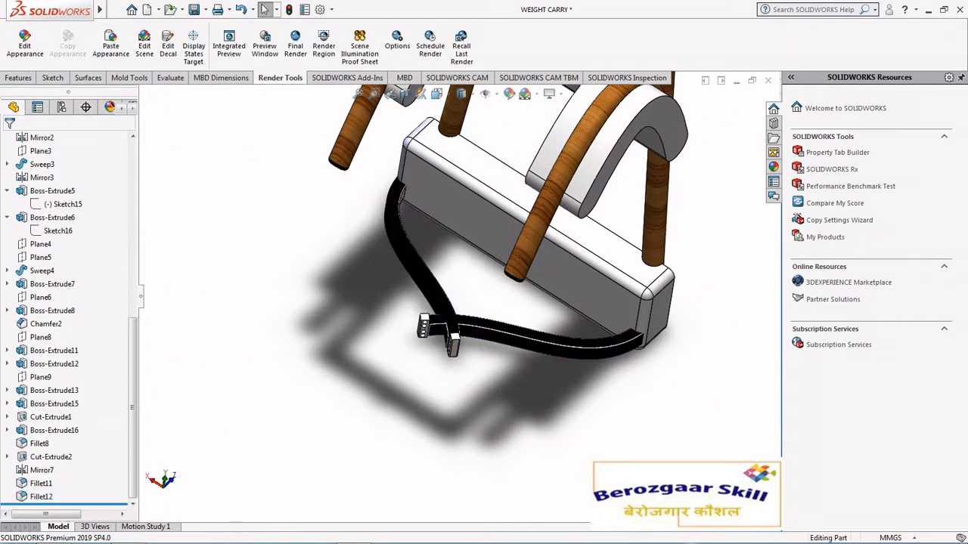
Step: Examine the finished weight carrier from several angles, covering the frame, shoulder supports, base and straps
{"action": "scroll", "coordinate": [457, 295], "scroll_direction": "up", "scroll_amount": 6}
{"action": "middle_click_drag", "start_coordinate": [457, 295], "coordinate": [412, 280]}
{"action": "scroll", "coordinate": [458, 348], "scroll_direction": "down", "scroll_amount": 5}
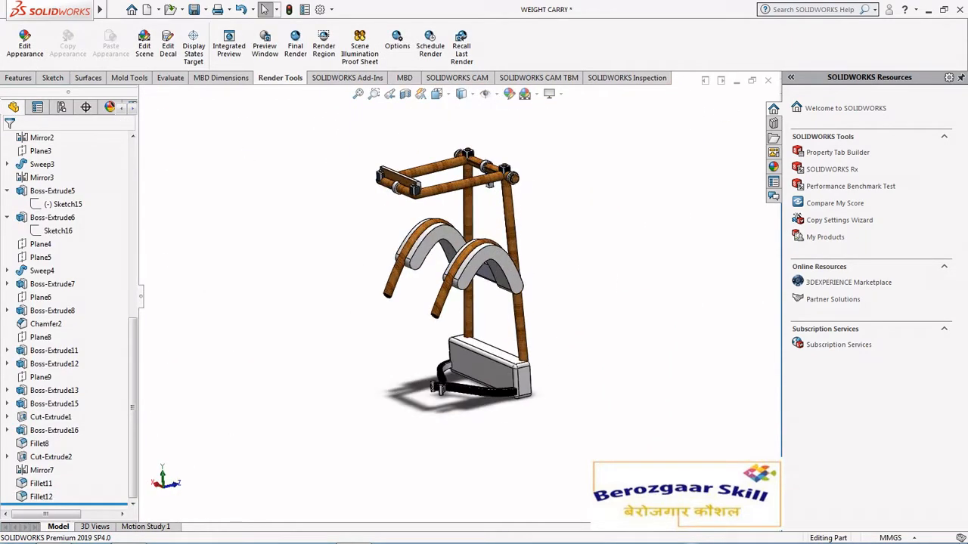
{"action": "middle_click_drag", "start_coordinate": [458, 348], "coordinate": [530, 349]}
{"action": "scroll", "coordinate": [453, 348], "scroll_direction": "up", "scroll_amount": 3}
{"action": "scroll", "coordinate": [453, 363], "scroll_direction": "down", "scroll_amount": 5}
{"action": "scroll", "coordinate": [460, 380], "scroll_direction": "up", "scroll_amount": 4}
{"action": "middle_click_drag", "start_coordinate": [460, 380], "coordinate": [462, 359]}
{"action": "scroll", "coordinate": [462, 359], "scroll_direction": "up", "scroll_amount": 2}
{"action": "middle_click_drag", "start_coordinate": [404, 253], "coordinate": [448, 248]}
{"action": "scroll", "coordinate": [446, 227], "scroll_direction": "down", "scroll_amount": 3}
{"action": "scroll", "coordinate": [448, 248], "scroll_direction": "up", "scroll_amount": 1}
Step: Start a sketch on the base's strap-side face and draw a nearly horizontal construction line about 61 mm long above the strap
{"action": "left_click", "coordinate": [18, 78]}
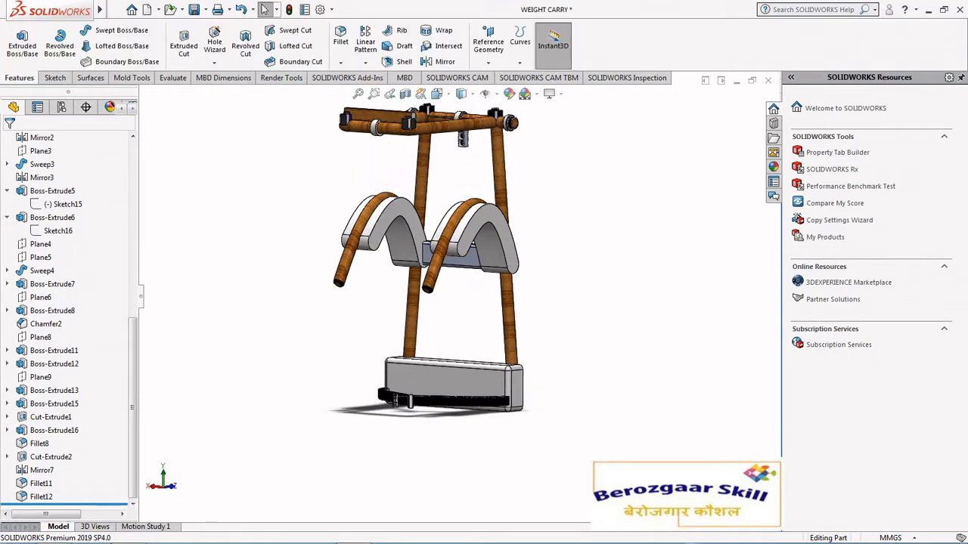
{"action": "left_click", "coordinate": [460, 377]}
{"action": "left_click", "coordinate": [510, 327]}
{"action": "left_click", "coordinate": [438, 94]}
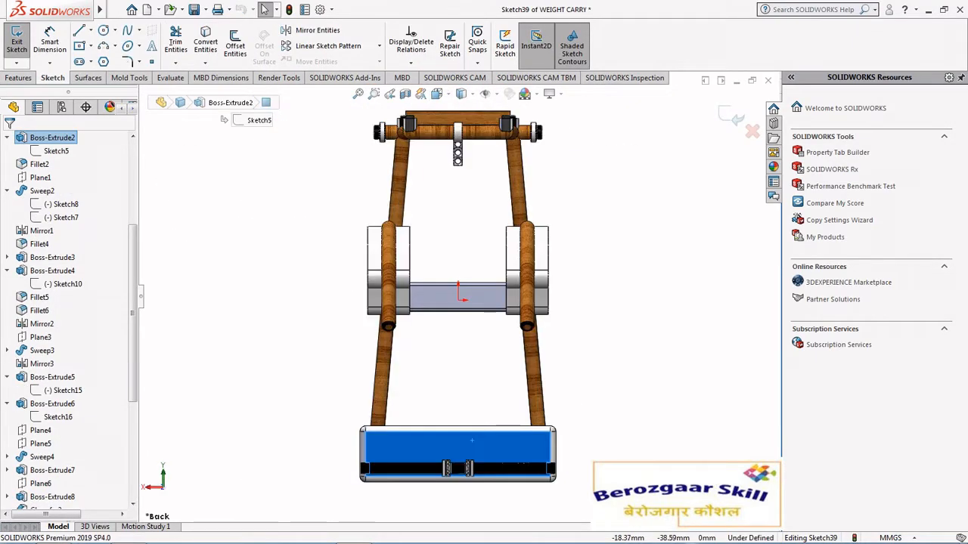
{"action": "left_click", "coordinate": [90, 31]}
{"action": "left_click", "coordinate": [109, 59]}
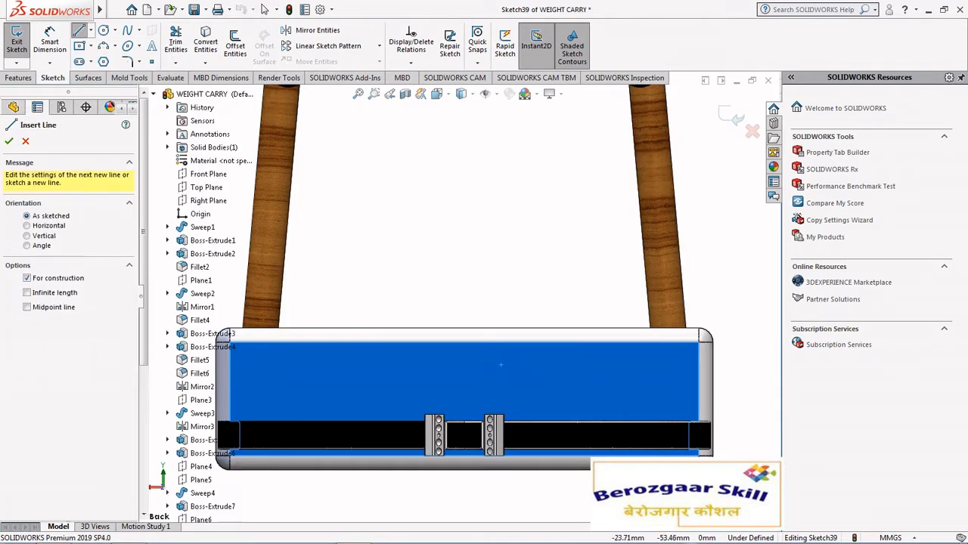
{"action": "left_click", "coordinate": [246, 395]}
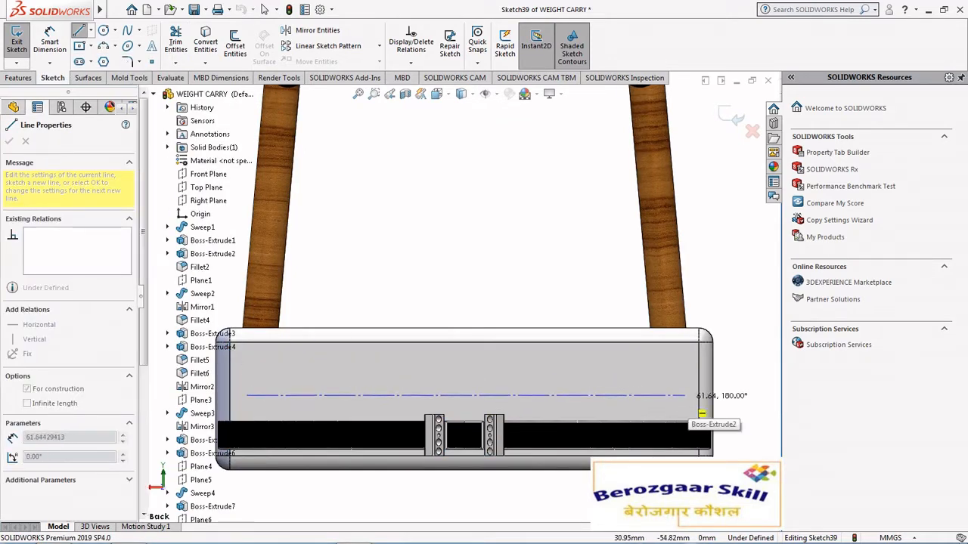
{"action": "double_click", "coordinate": [681, 399]}
{"action": "key", "text": "Escape"}
Step: Add the sketch text "Berozgaar skill" along the construction line and give it its own font instead of the document font
{"action": "left_click", "coordinate": [152, 46]}
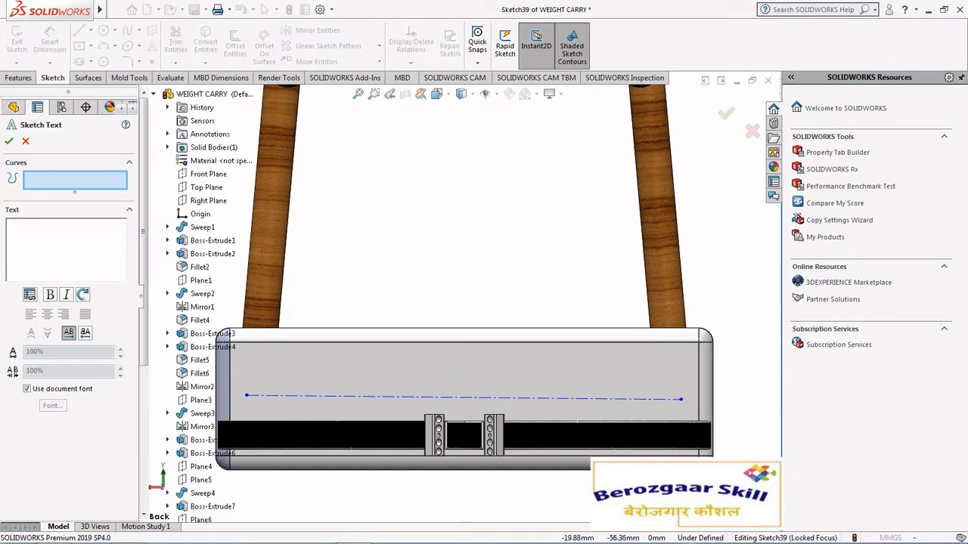
{"action": "left_click", "coordinate": [362, 396]}
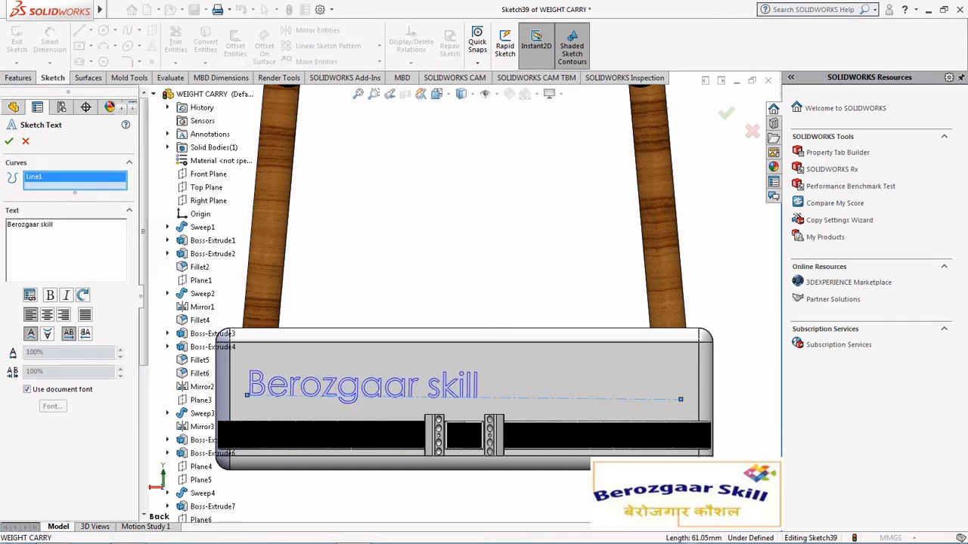
{"action": "left_click", "coordinate": [27, 390]}
{"action": "left_click", "coordinate": [53, 407]}
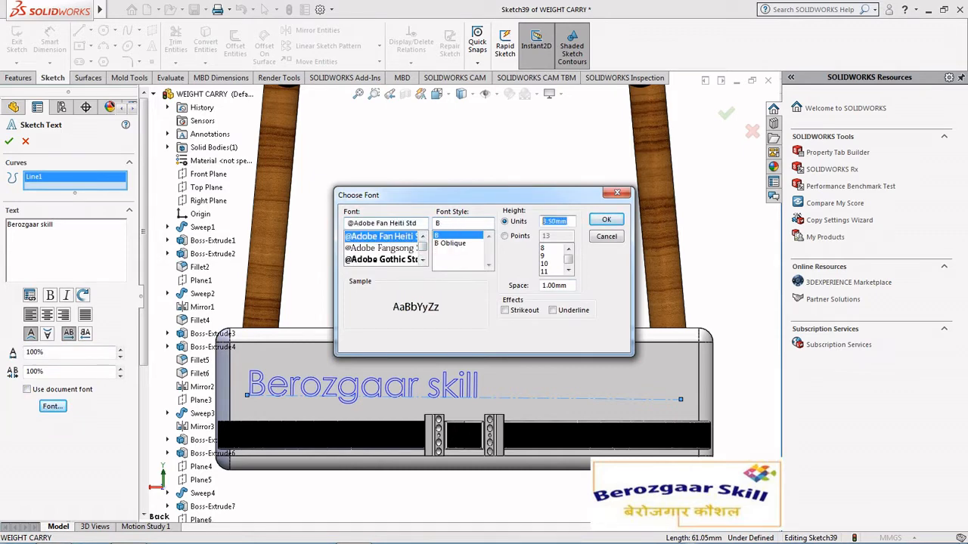
{"action": "left_click", "coordinate": [606, 219]}
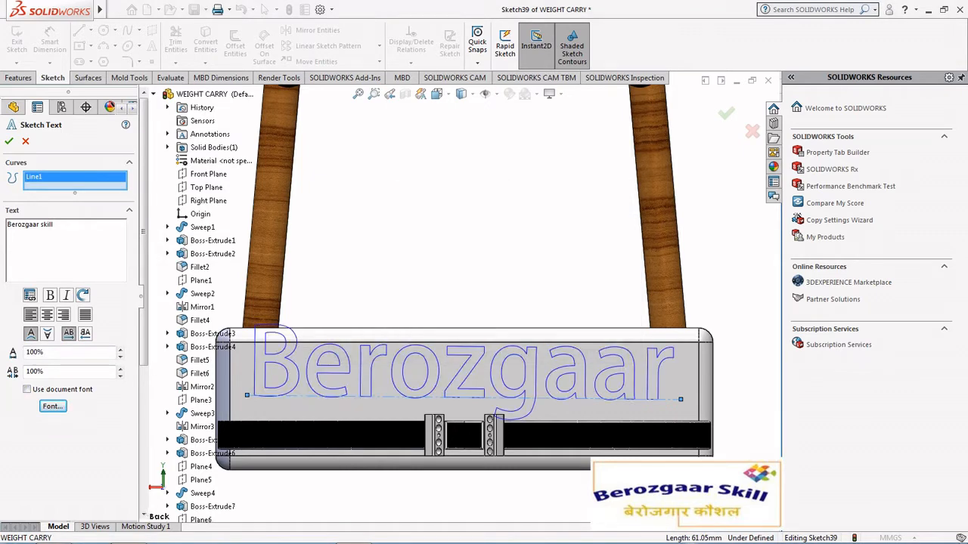
Step: Set the text height to 5 mm in Regular style, centre the text on the line, accept it and exit the sketch
{"action": "left_click", "coordinate": [53, 406]}
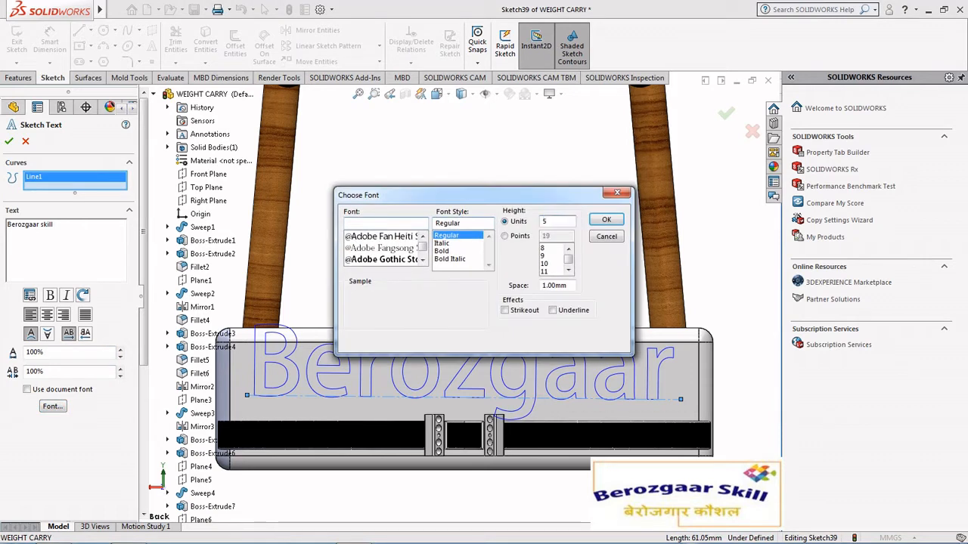
{"action": "key", "text": "Return"}
{"action": "left_click", "coordinate": [46, 314]}
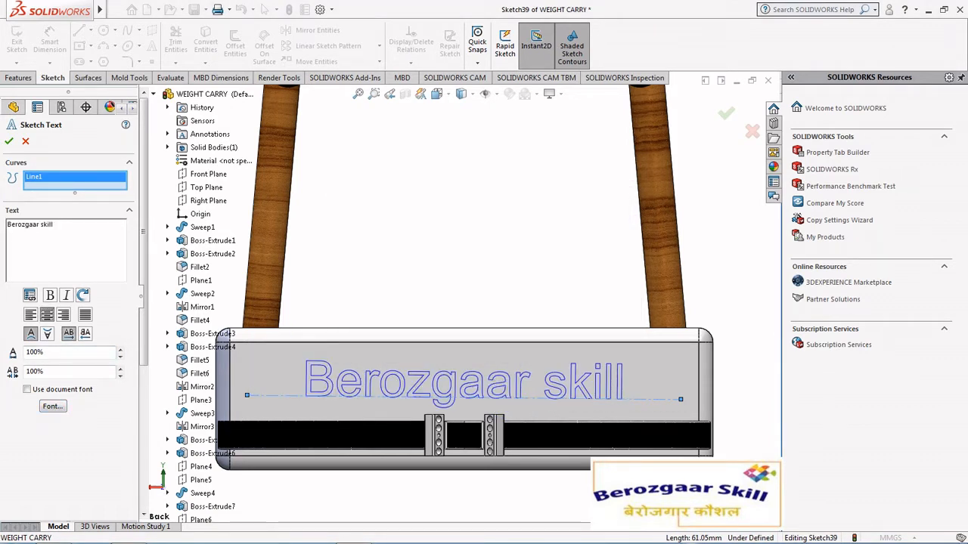
{"action": "scroll", "coordinate": [456, 302], "scroll_direction": "up", "scroll_amount": 2}
{"action": "middle_click_drag", "start_coordinate": [457, 302], "coordinate": [397, 329]}
{"action": "left_click", "coordinate": [9, 142]}
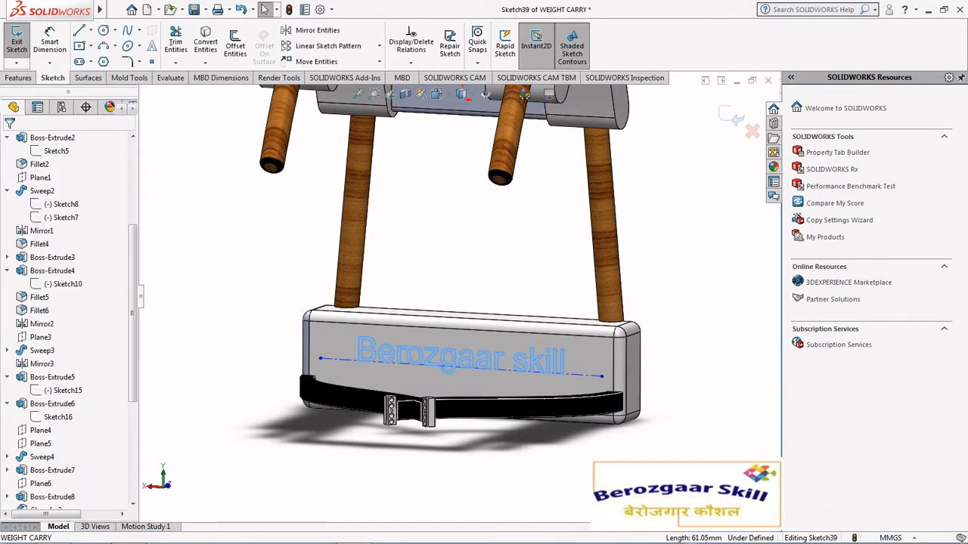
{"action": "left_click", "coordinate": [17, 41]}
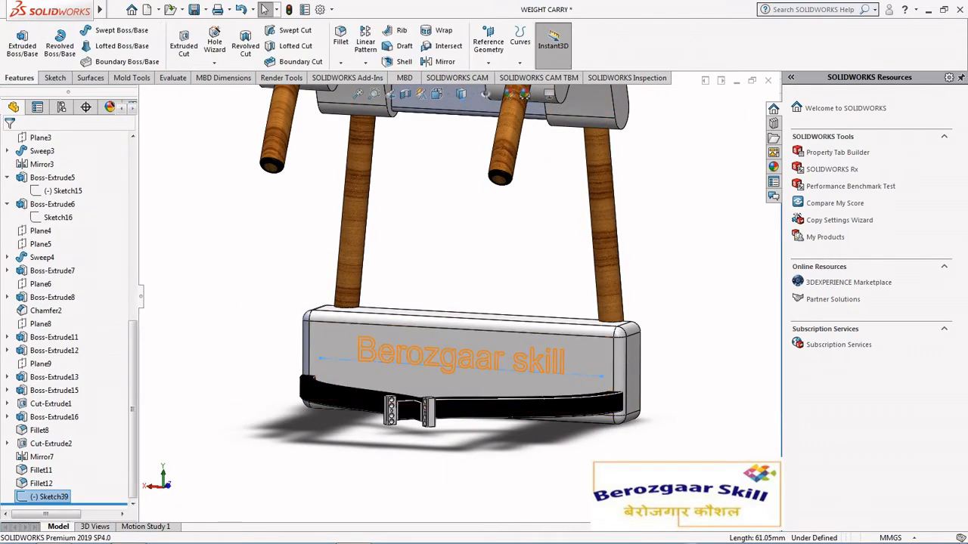
Step: Start a Wrap feature using the "Berozgaar skill" sketch as source and the base's strap-side face as target
{"action": "left_click", "coordinate": [439, 31]}
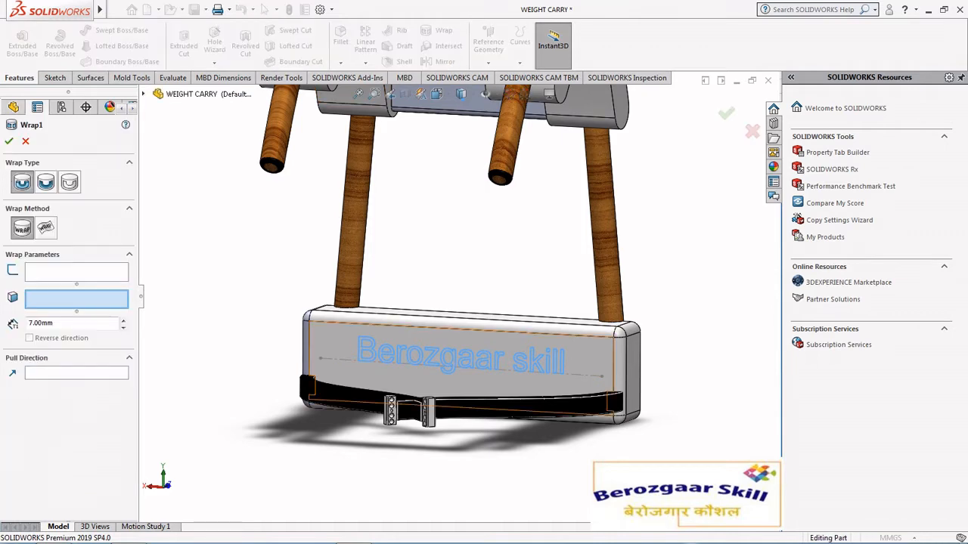
{"action": "left_click", "coordinate": [77, 272]}
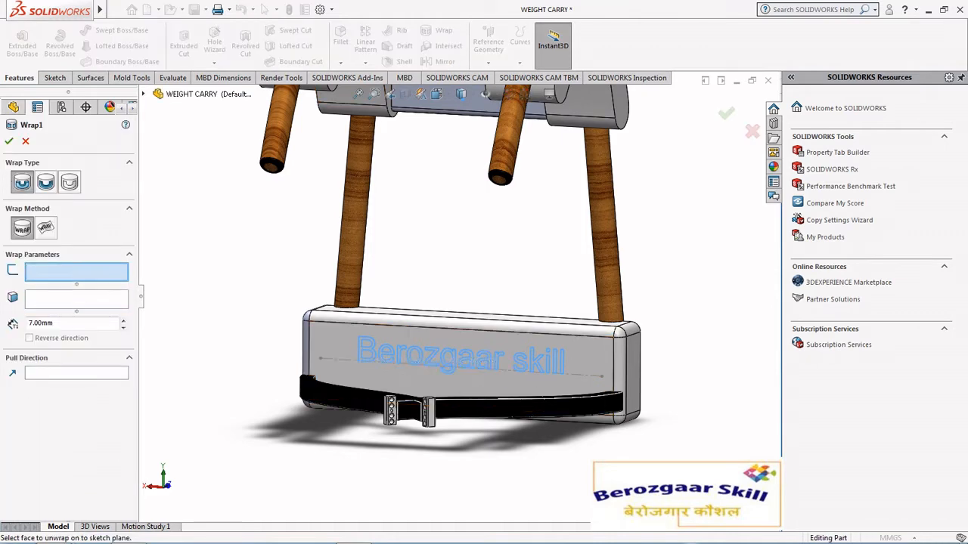
{"action": "left_click", "coordinate": [461, 357]}
{"action": "left_click", "coordinate": [459, 371]}
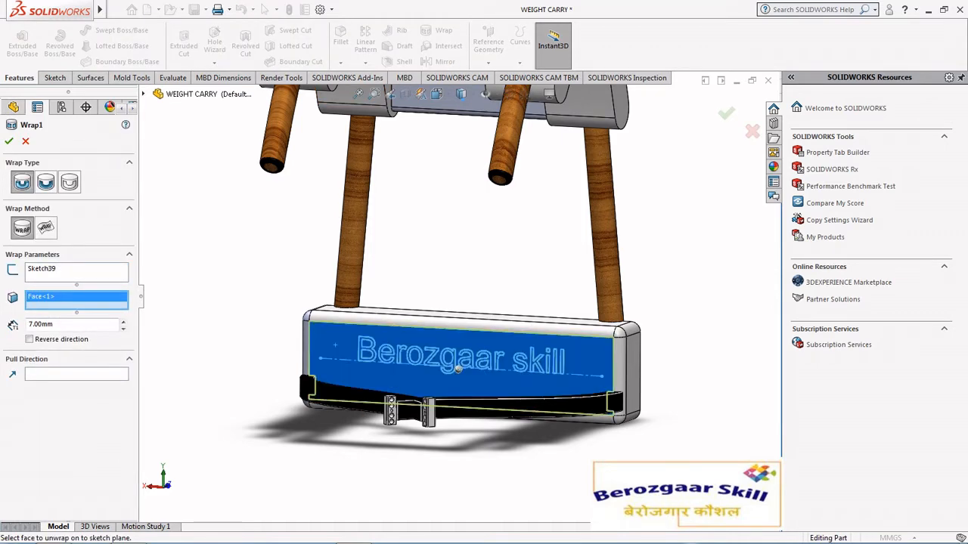
Step: Set the wrap type to Deboss and create the wrap of the text on the base face
{"action": "middle_click_drag", "start_coordinate": [458, 370], "coordinate": [391, 371]}
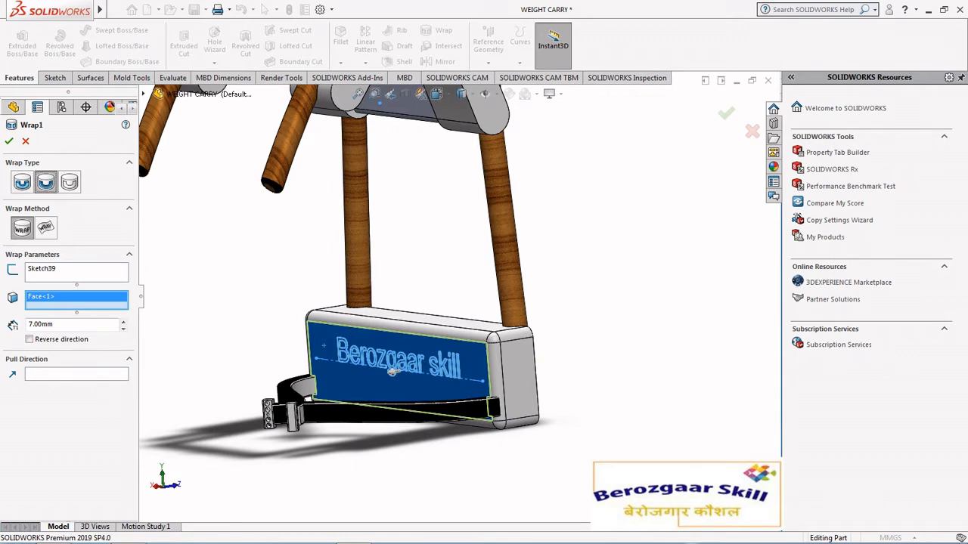
{"action": "scroll", "coordinate": [392, 371], "scroll_direction": "down", "scroll_amount": 2}
{"action": "left_click", "coordinate": [395, 371]}
{"action": "scroll", "coordinate": [393, 372], "scroll_direction": "up", "scroll_amount": 4}
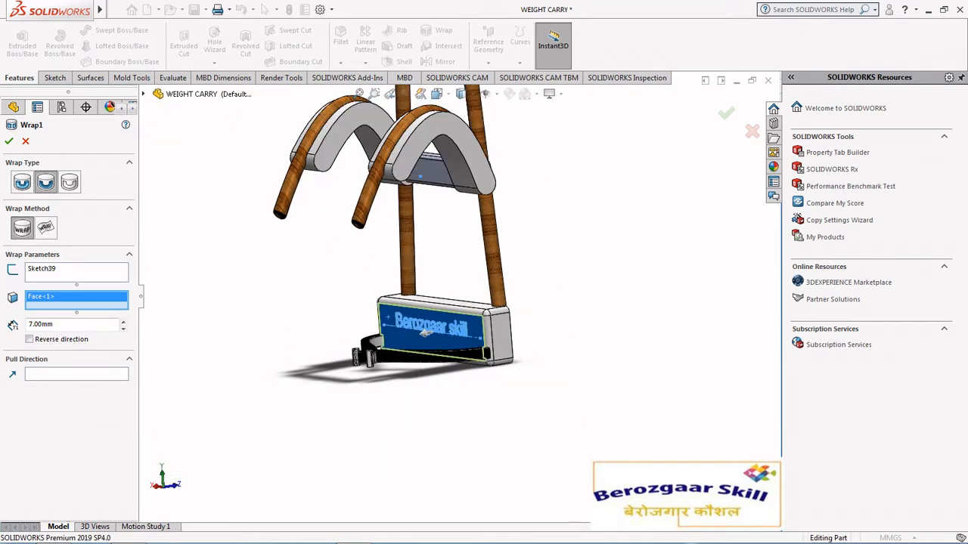
{"action": "middle_click_drag", "start_coordinate": [340, 370], "coordinate": [348, 342]}
{"action": "scroll", "coordinate": [347, 342], "scroll_direction": "down", "scroll_amount": 3}
{"action": "left_click", "coordinate": [107, 324]}
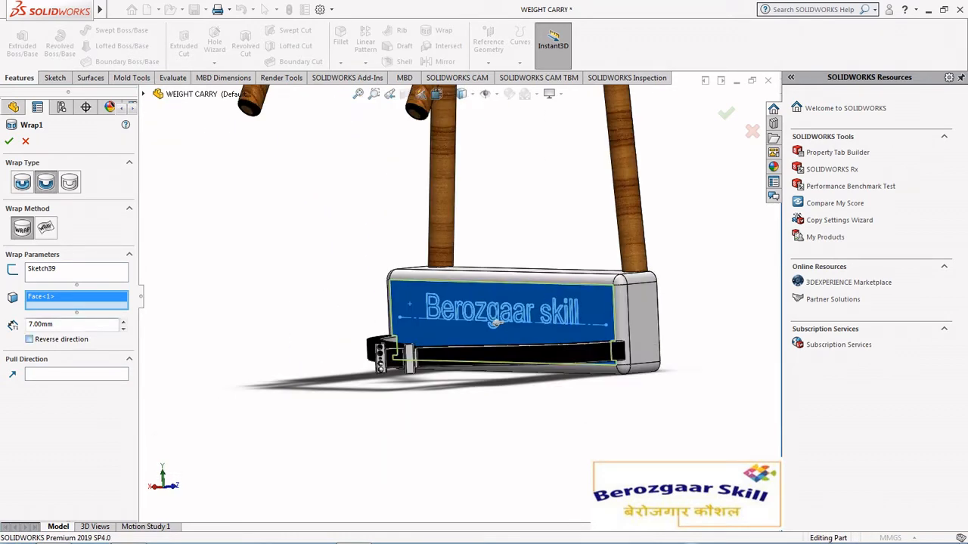
{"action": "middle_click_drag", "start_coordinate": [495, 323], "coordinate": [443, 354]}
{"action": "left_click", "coordinate": [9, 141]}
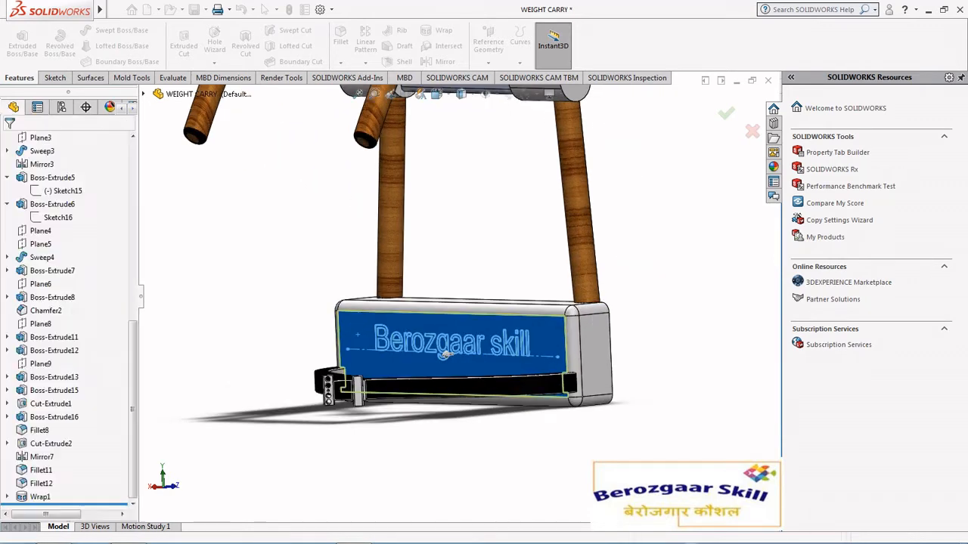
Step: Edit Wrap1 to a thickness of 2 mm with the Deboss type and accept the change
{"action": "scroll", "coordinate": [461, 295], "scroll_direction": "up", "scroll_amount": 2}
{"action": "middle_click_drag", "start_coordinate": [407, 207], "coordinate": [381, 240]}
{"action": "left_click", "coordinate": [40, 497]}
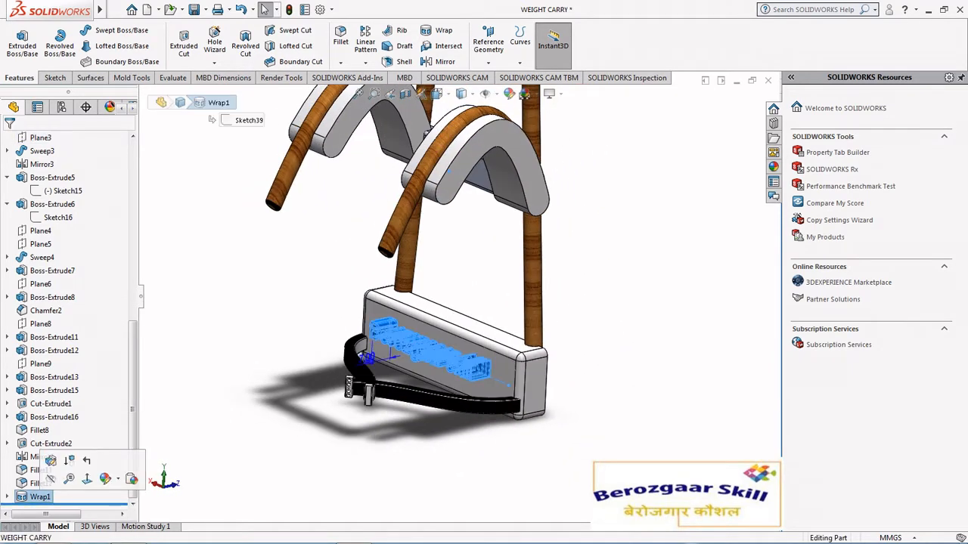
{"action": "left_click", "coordinate": [54, 460]}
{"action": "middle_click_drag", "start_coordinate": [433, 357], "coordinate": [476, 347]}
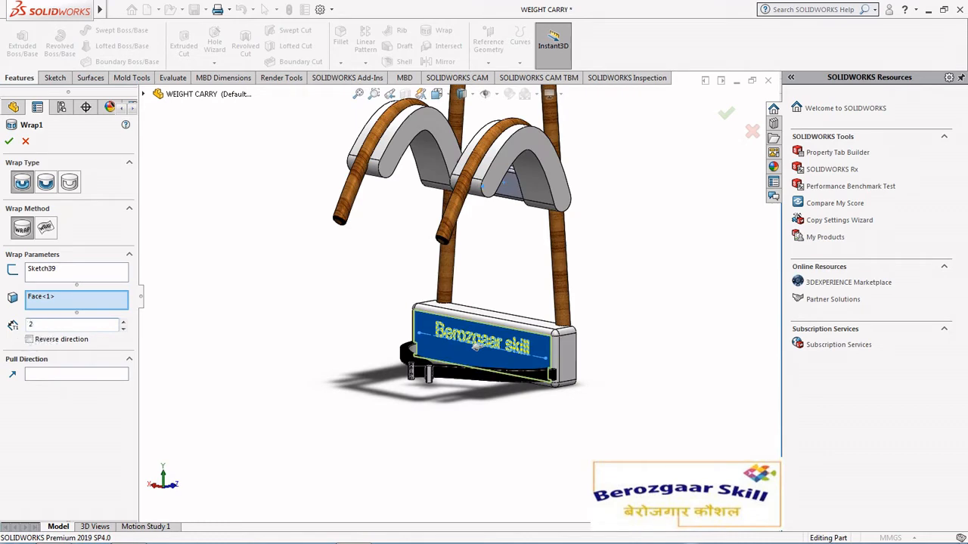
{"action": "left_click", "coordinate": [45, 183]}
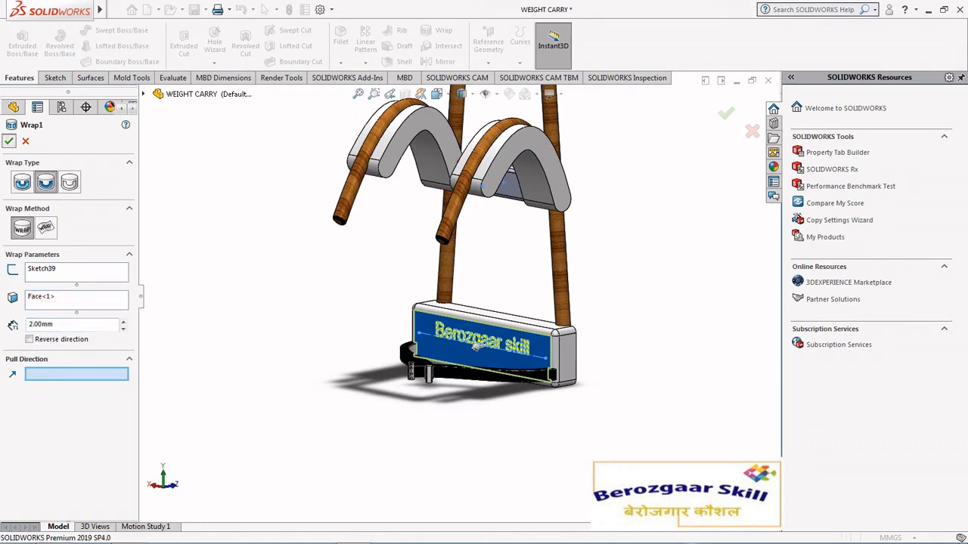
{"action": "left_click", "coordinate": [9, 141]}
Step: Examine the debossed lettering on the base up close, in the back view and on the whole carrier
{"action": "mouse_move", "coordinate": [431, 351]}
{"action": "middle_mouse_down"}
{"action": "mouse_move", "coordinate": [488, 350]}
{"action": "mouse_move", "coordinate": [423, 350]}
{"action": "mouse_move", "coordinate": [436, 338]}
{"action": "middle_mouse_up"}
{"action": "scroll", "coordinate": [474, 349], "scroll_direction": "down", "scroll_amount": 7}
{"action": "scroll", "coordinate": [437, 340], "scroll_direction": "up", "scroll_amount": 5}
{"action": "scroll", "coordinate": [436, 340], "scroll_direction": "down", "scroll_amount": 4}
{"action": "scroll", "coordinate": [436, 340], "scroll_direction": "up", "scroll_amount": 2}
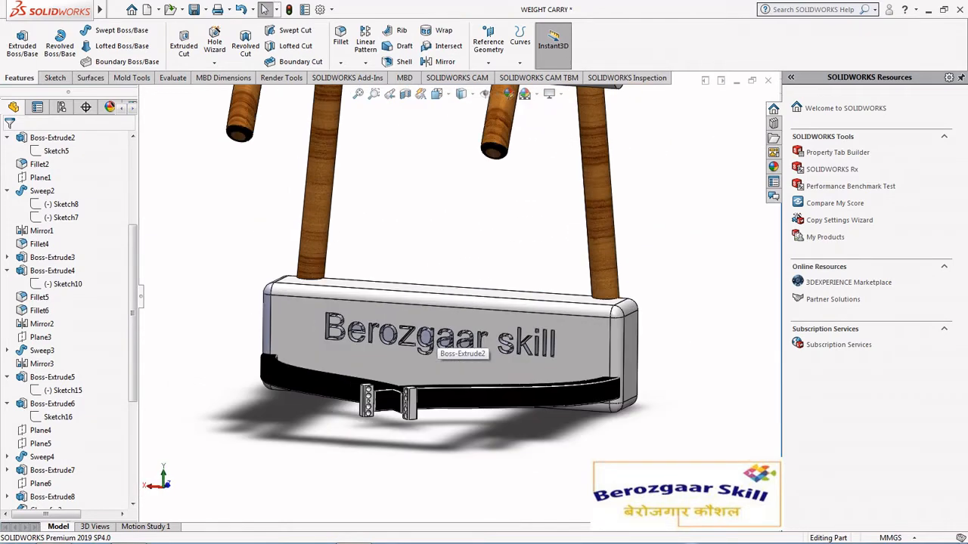
{"action": "scroll", "coordinate": [449, 349], "scroll_direction": "down", "scroll_amount": 3}
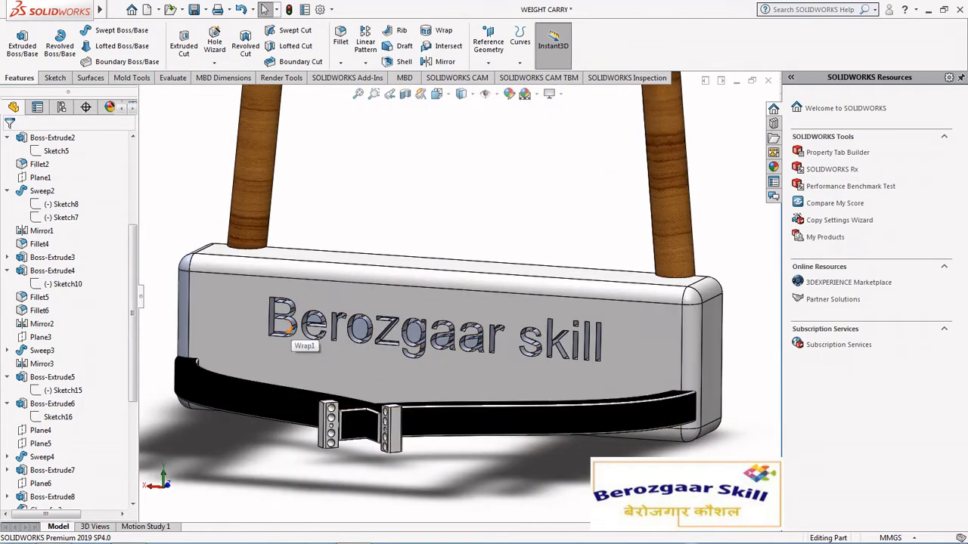
{"action": "scroll", "coordinate": [393, 388], "scroll_direction": "up", "scroll_amount": 7}
{"action": "left_click", "coordinate": [441, 94]}
{"action": "left_click", "coordinate": [355, 318]}
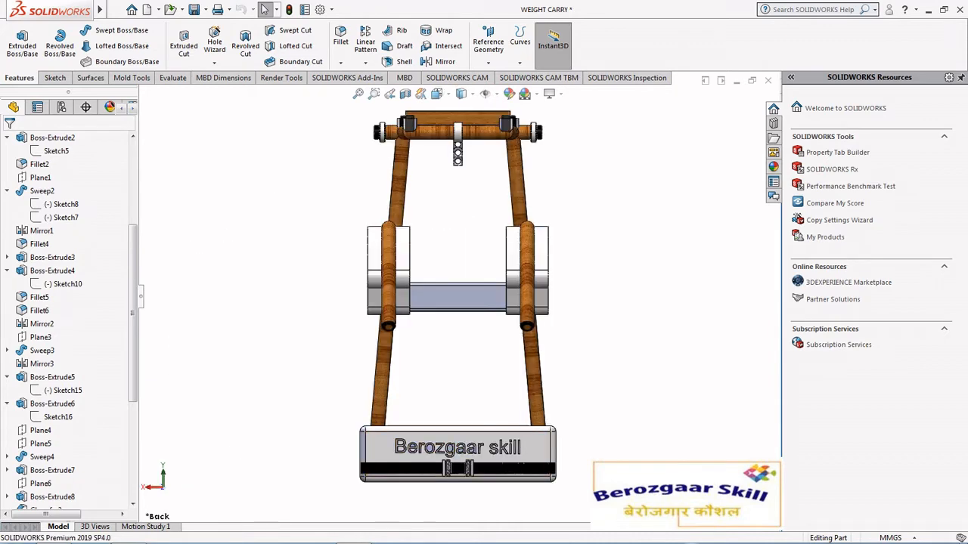
{"action": "scroll", "coordinate": [461, 414], "scroll_direction": "down", "scroll_amount": 5}
{"action": "scroll", "coordinate": [461, 414], "scroll_direction": "up", "scroll_amount": 2}
{"action": "scroll", "coordinate": [452, 405], "scroll_direction": "up", "scroll_amount": 9}
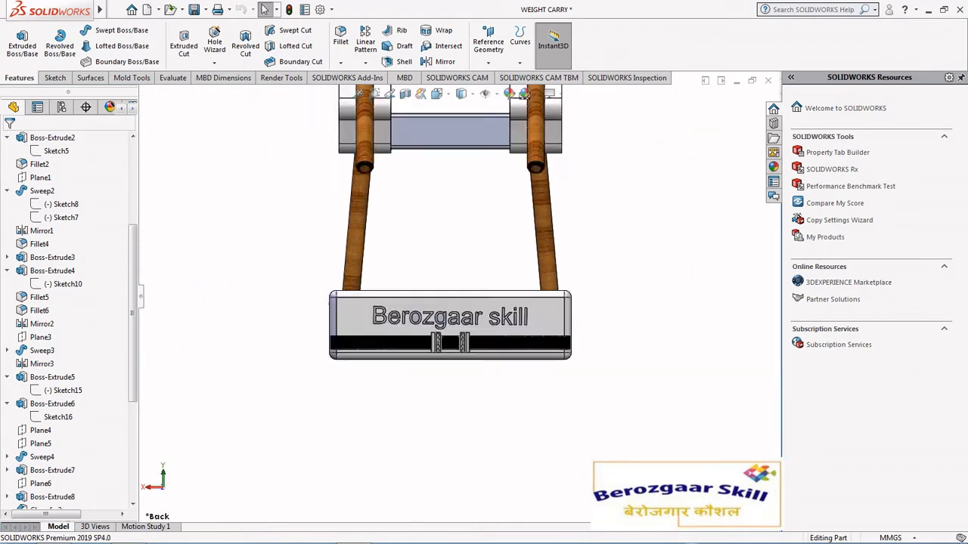
{"action": "middle_click_drag", "start_coordinate": [483, 276], "coordinate": [459, 297]}
{"action": "scroll", "coordinate": [459, 297], "scroll_direction": "down", "scroll_amount": 7}
{"action": "scroll", "coordinate": [461, 166], "scroll_direction": "up", "scroll_amount": 5}
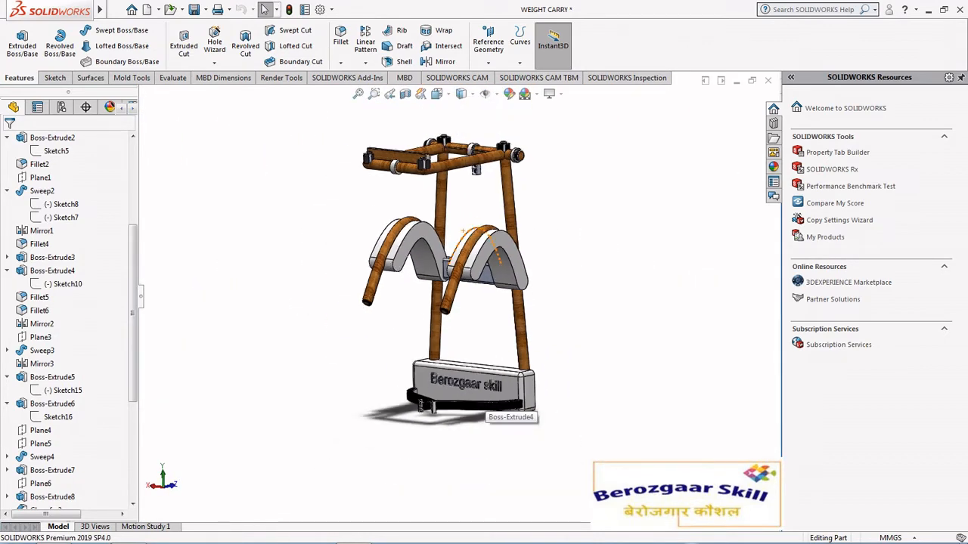
Step: Apply the Factory scene to the model
{"action": "left_click", "coordinate": [516, 93]}
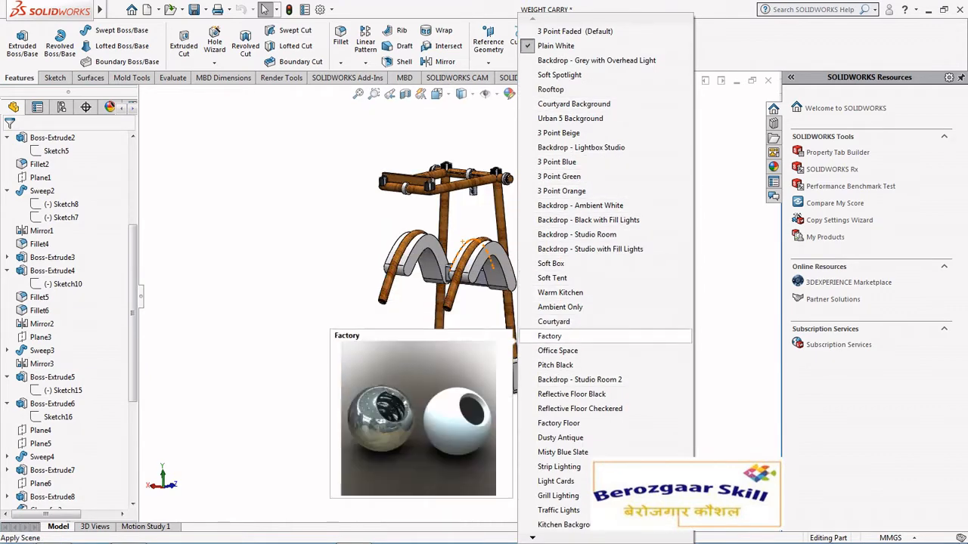
{"action": "left_click", "coordinate": [549, 336]}
{"action": "scroll", "coordinate": [435, 359], "scroll_direction": "down", "scroll_amount": 6}
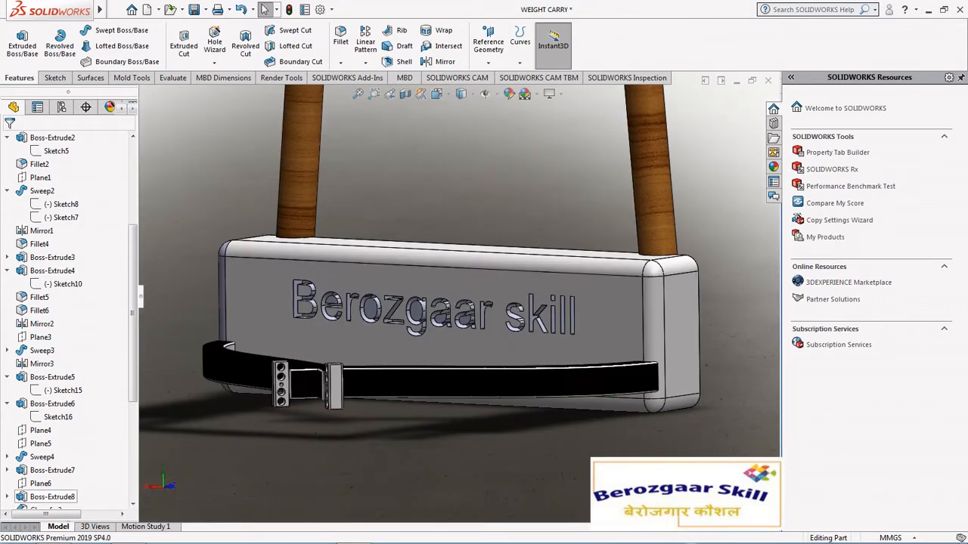
Step: Apply a blue colour appearance to the Wrap1 lettering on the base
{"action": "scroll", "coordinate": [68, 318], "scroll_direction": "down", "scroll_amount": 5}
{"action": "left_click", "coordinate": [40, 497]}
{"action": "scroll", "coordinate": [457, 298], "scroll_direction": "up", "scroll_amount": 3}
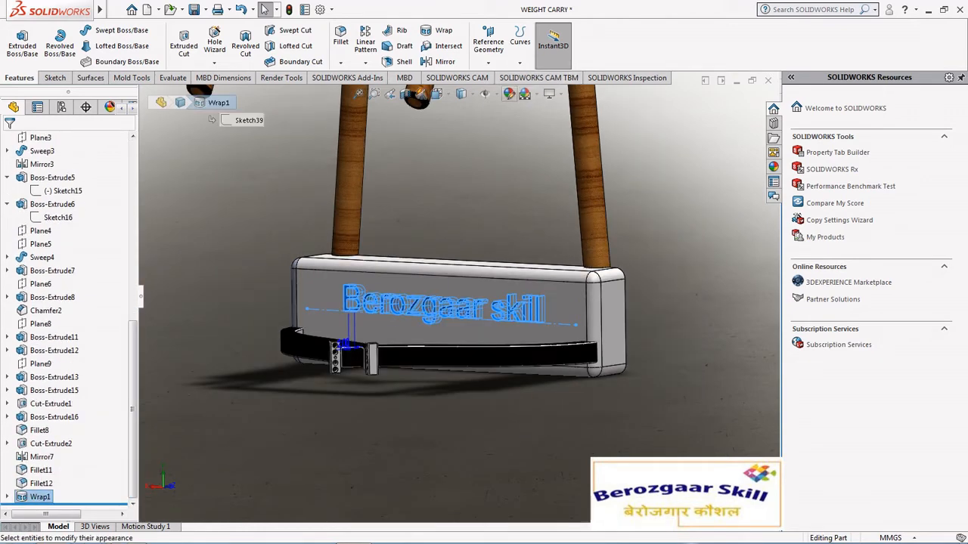
{"action": "left_click", "coordinate": [510, 94]}
{"action": "left_click", "coordinate": [8, 140]}
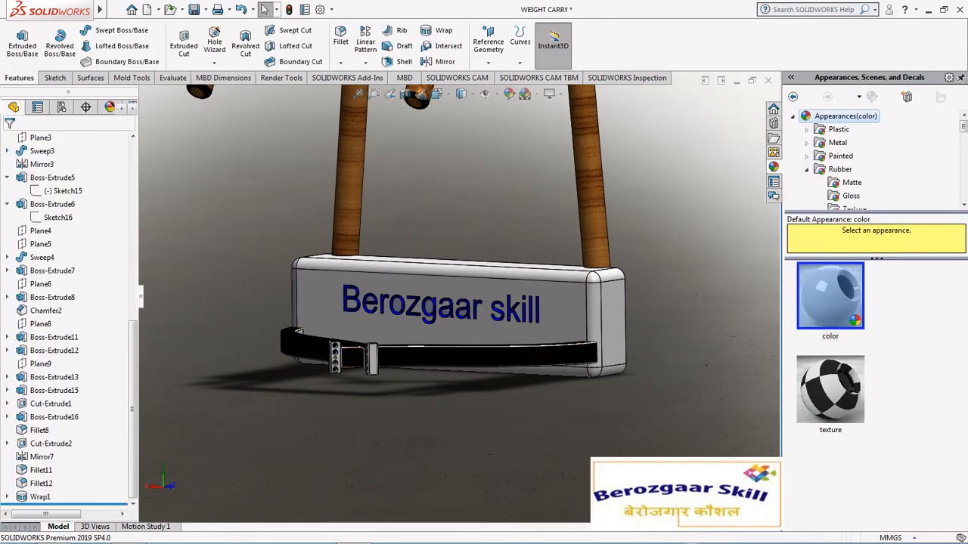
Step: Examine the whole carrier in the new scene and the blue lettering on its base up close
{"action": "scroll", "coordinate": [454, 302], "scroll_direction": "up", "scroll_amount": 5}
{"action": "middle_click_drag", "start_coordinate": [454, 303], "coordinate": [488, 276]}
{"action": "scroll", "coordinate": [464, 295], "scroll_direction": "up", "scroll_amount": 2}
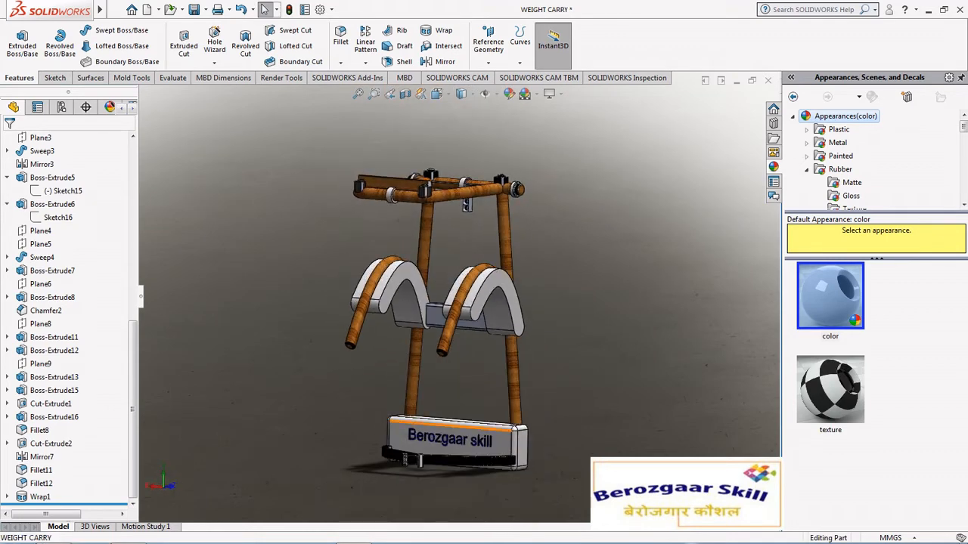
{"action": "scroll", "coordinate": [457, 427], "scroll_direction": "down", "scroll_amount": 3}
{"action": "middle_click_drag", "start_coordinate": [453, 393], "coordinate": [435, 412]}
{"action": "scroll", "coordinate": [435, 412], "scroll_direction": "down", "scroll_amount": 2}
{"action": "scroll", "coordinate": [427, 409], "scroll_direction": "up", "scroll_amount": 6}
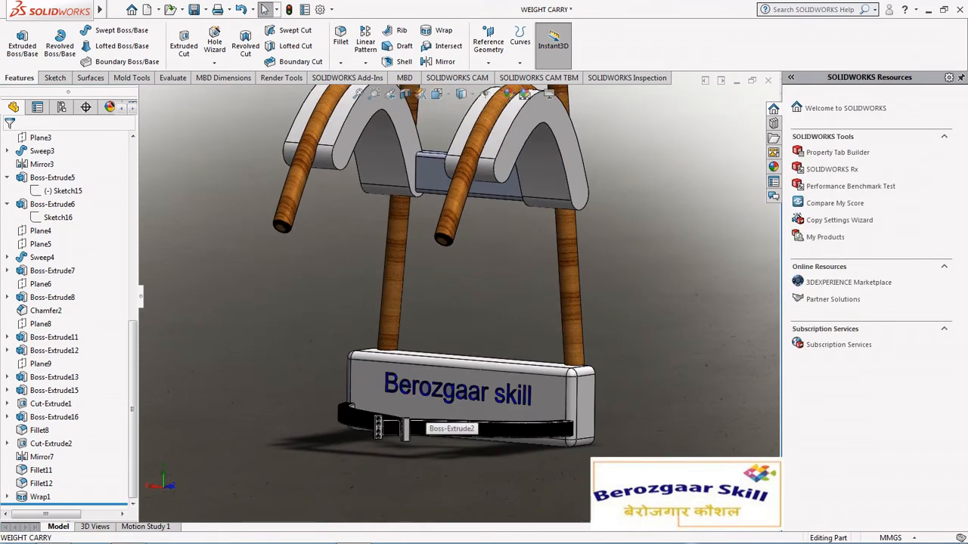
{"action": "scroll", "coordinate": [452, 302], "scroll_direction": "down", "scroll_amount": 7}
{"action": "scroll", "coordinate": [466, 488], "scroll_direction": "down", "scroll_amount": 2}
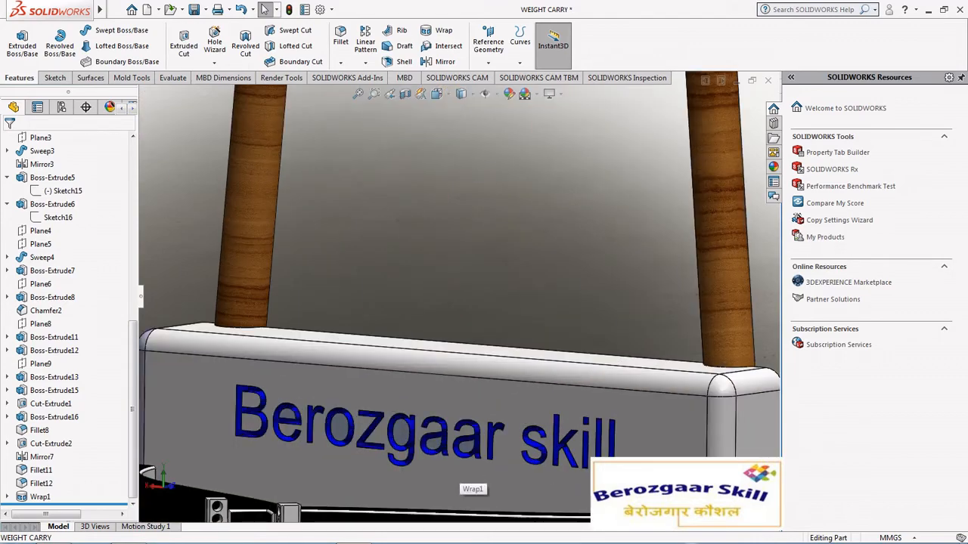